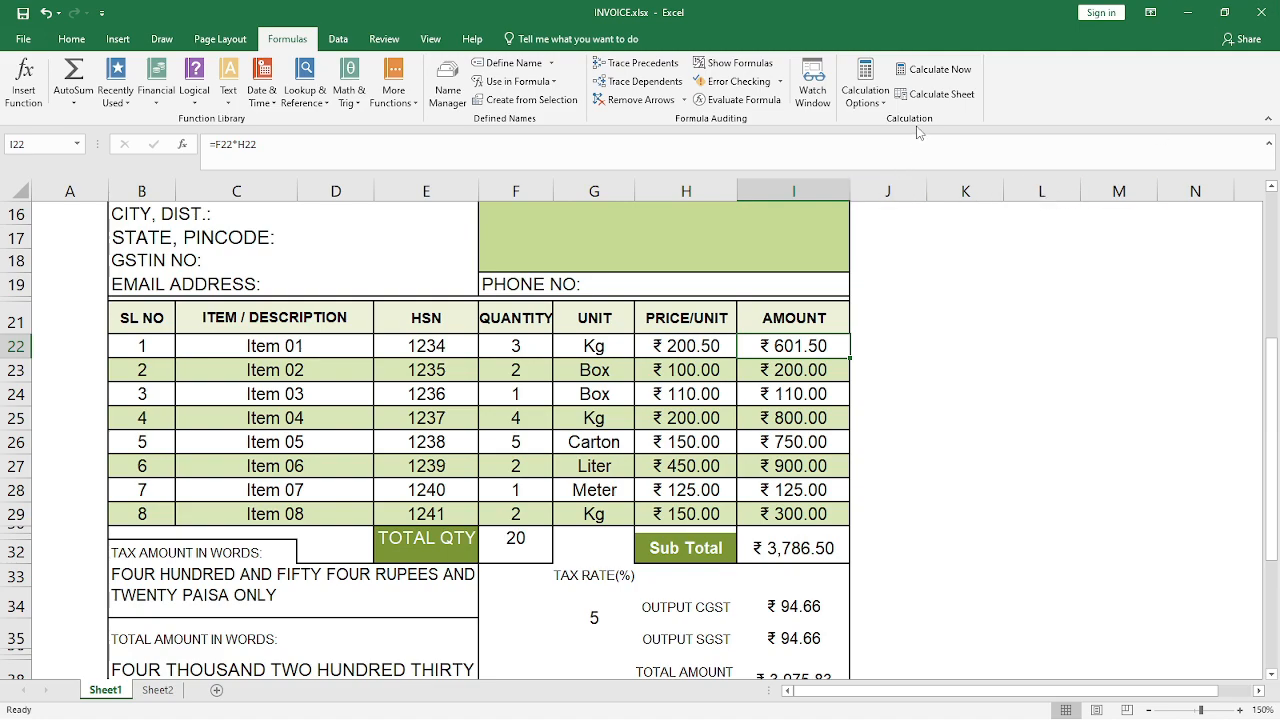
# Examine the calculation modes available for the invoice workbook without changing the current one
pyautogui.click(852, 308)
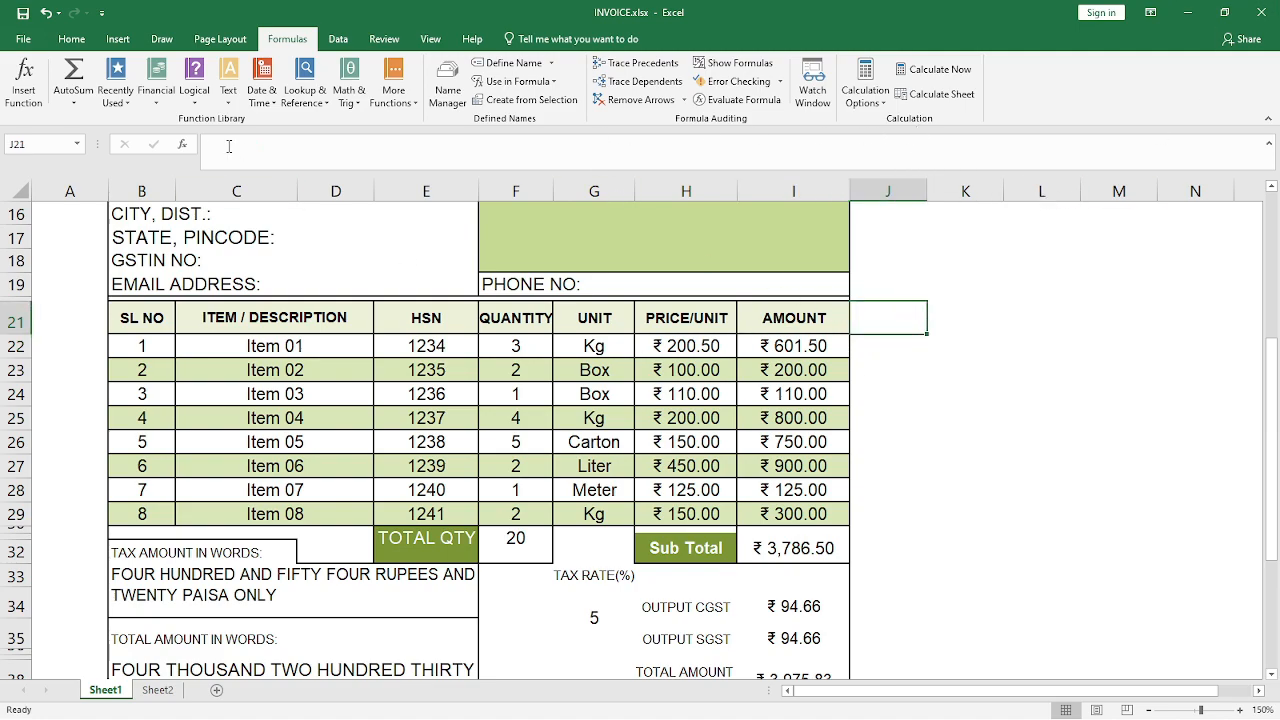
pyautogui.click(70, 40)
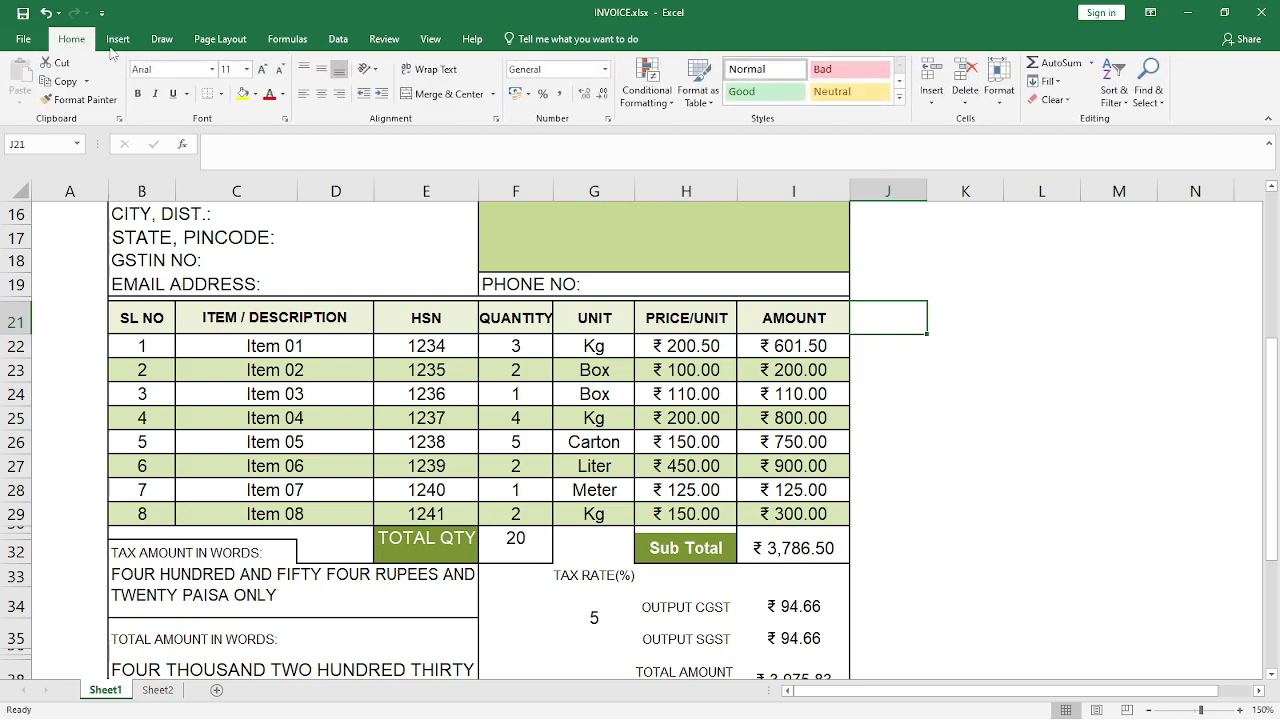
pyautogui.click(288, 40)
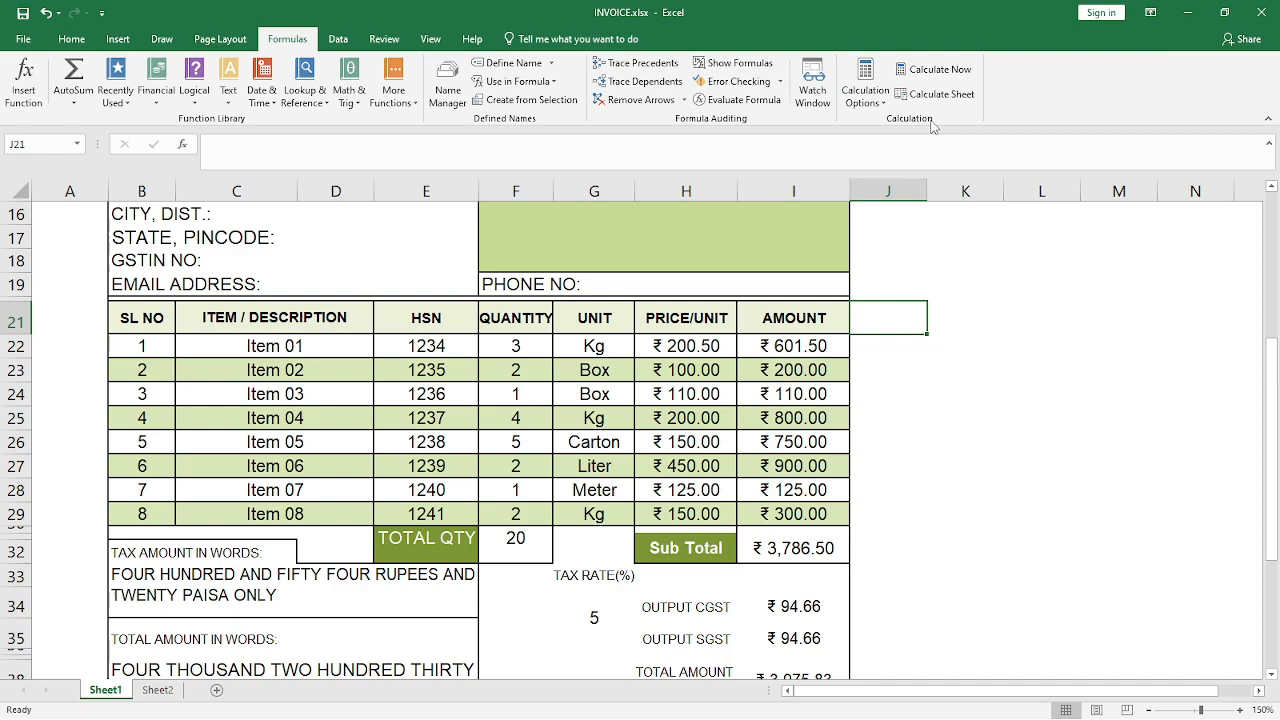
pyautogui.click(885, 104)
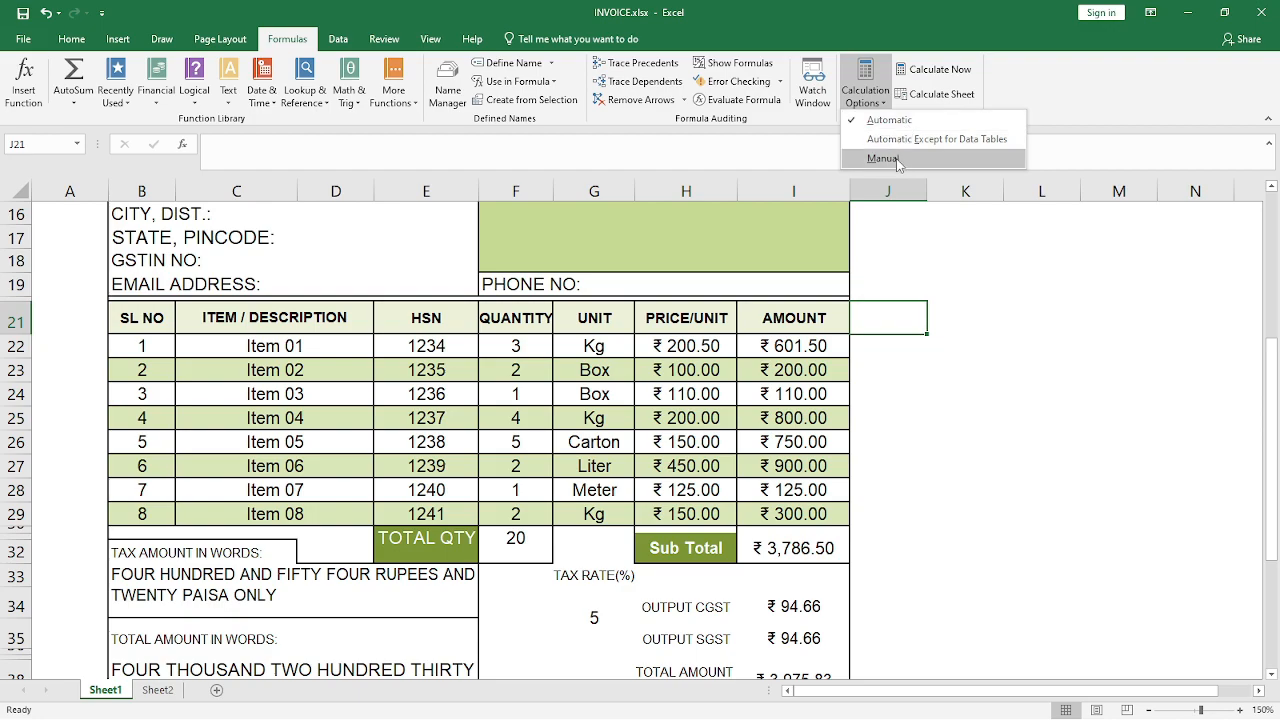
pyautogui.click(1009, 300)
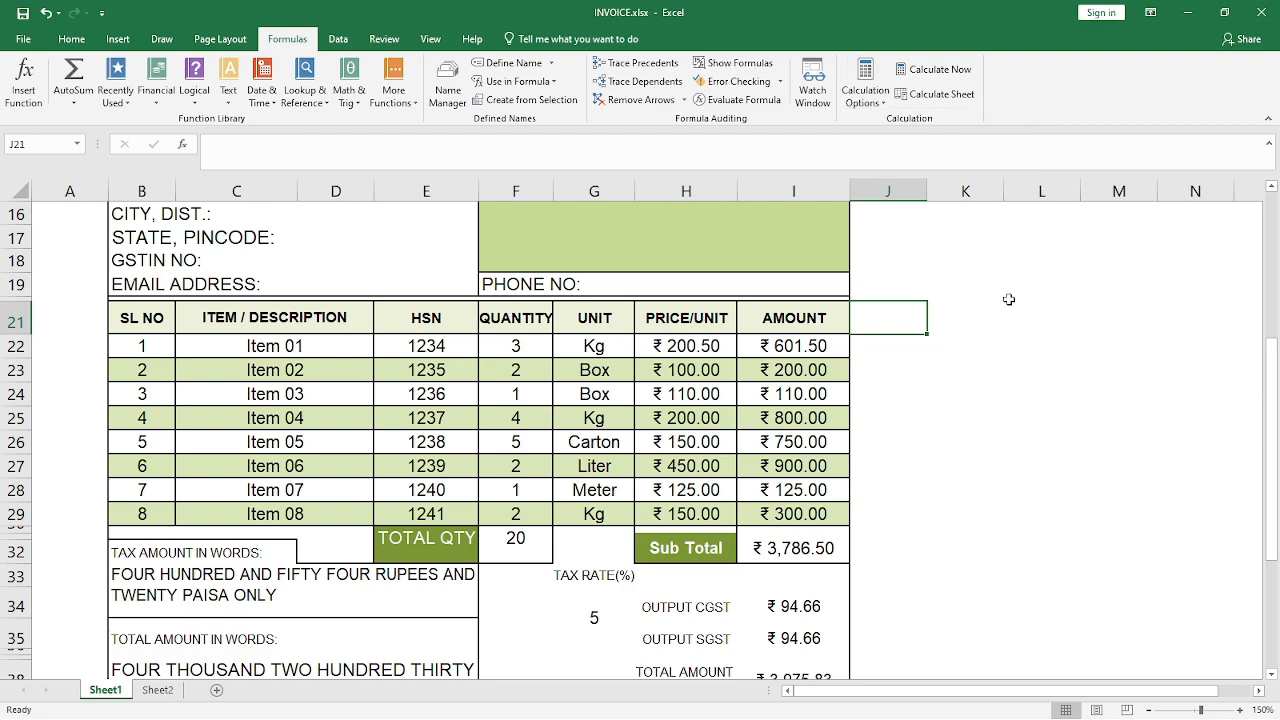
# Clear the amounts of all eight invoice items in I22:I29
pyautogui.moveTo(796, 348); pyautogui.dragTo(801, 512)
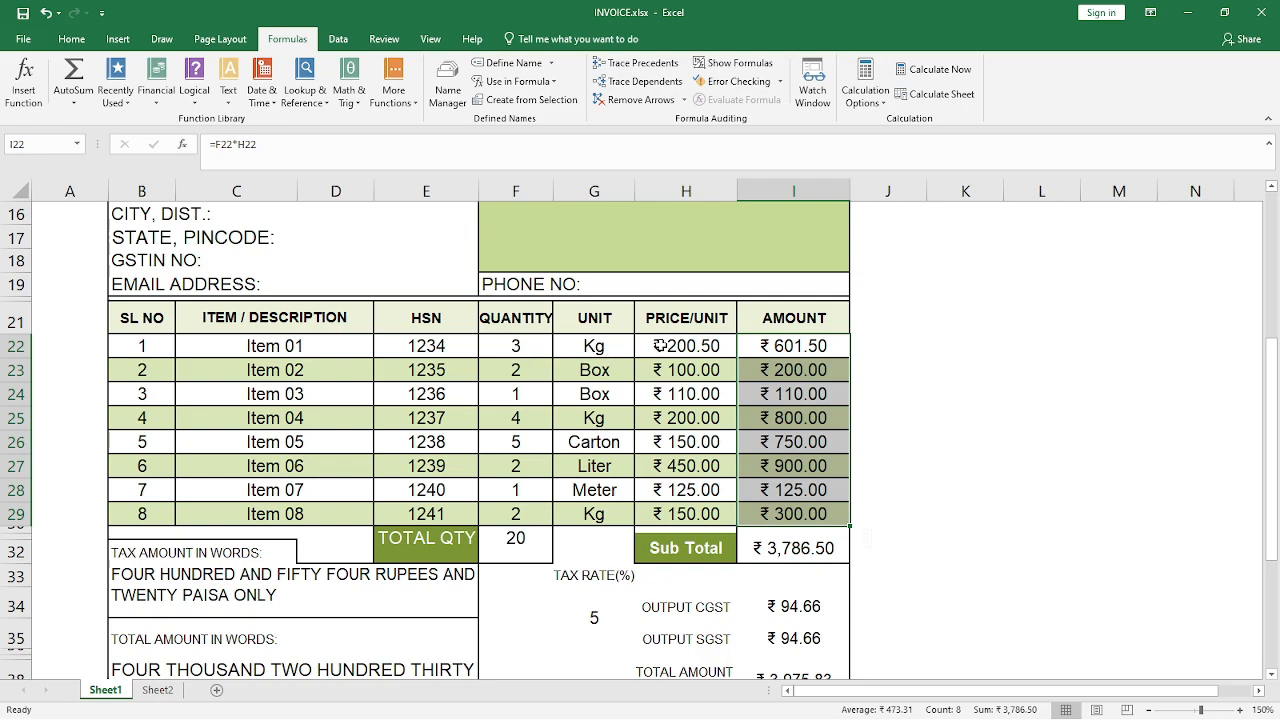
pyautogui.click(881, 353)
pyautogui.moveTo(783, 350); pyautogui.dragTo(800, 508)
pyautogui.press('Delete')
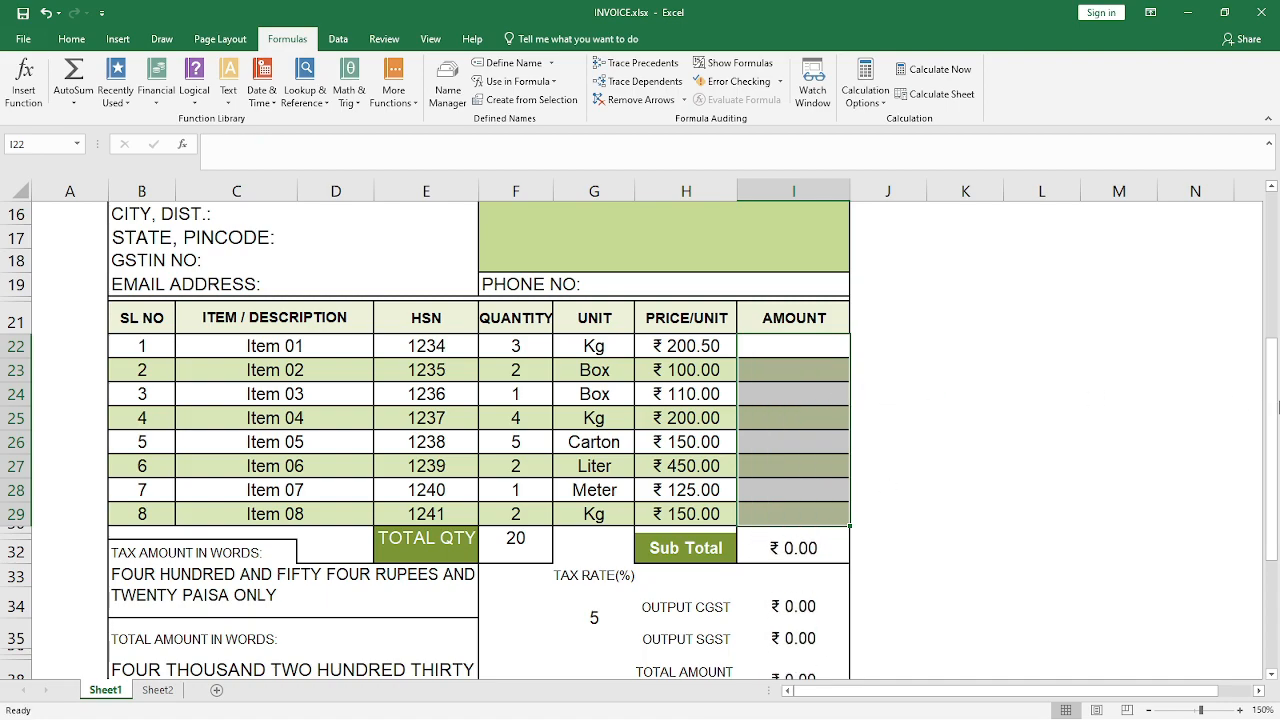
# Enter =F22*H22 as the amount of Item 01 in I22 and fill it down through I29
pyautogui.click(787, 347)
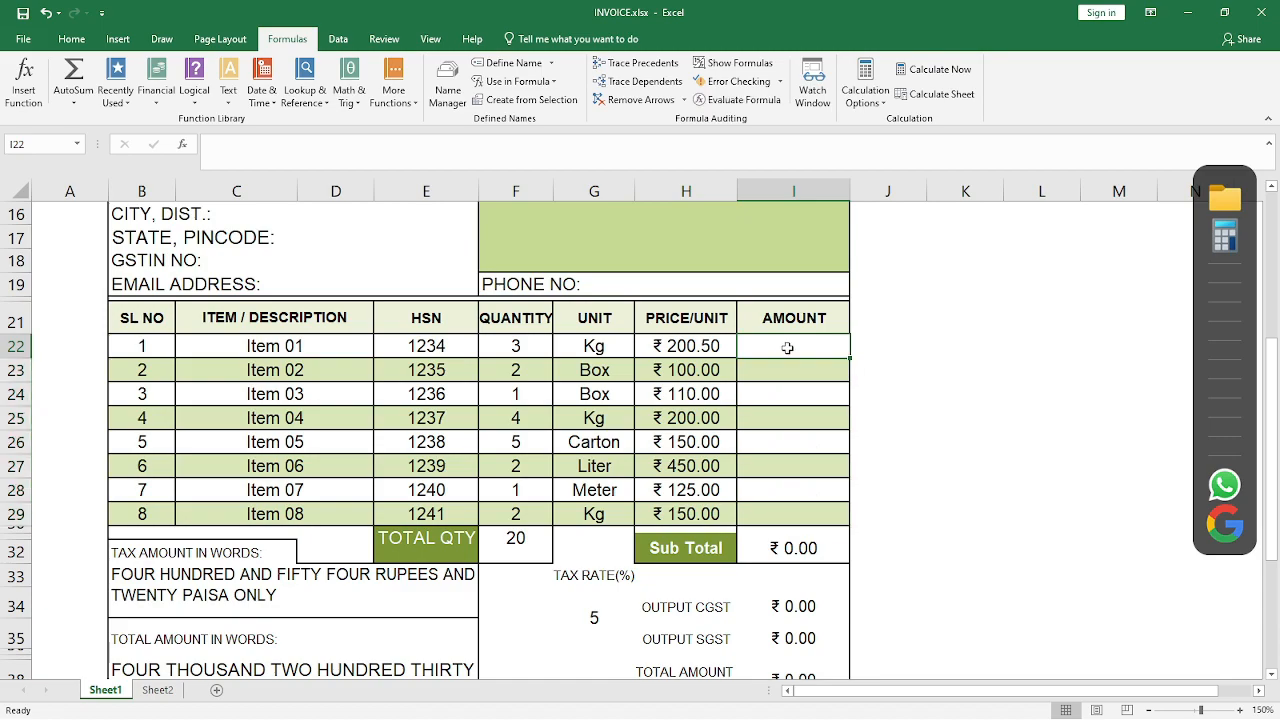
pyautogui.write('=')
pyautogui.press('Left')
pyautogui.press('Left')
pyautogui.press('Left')
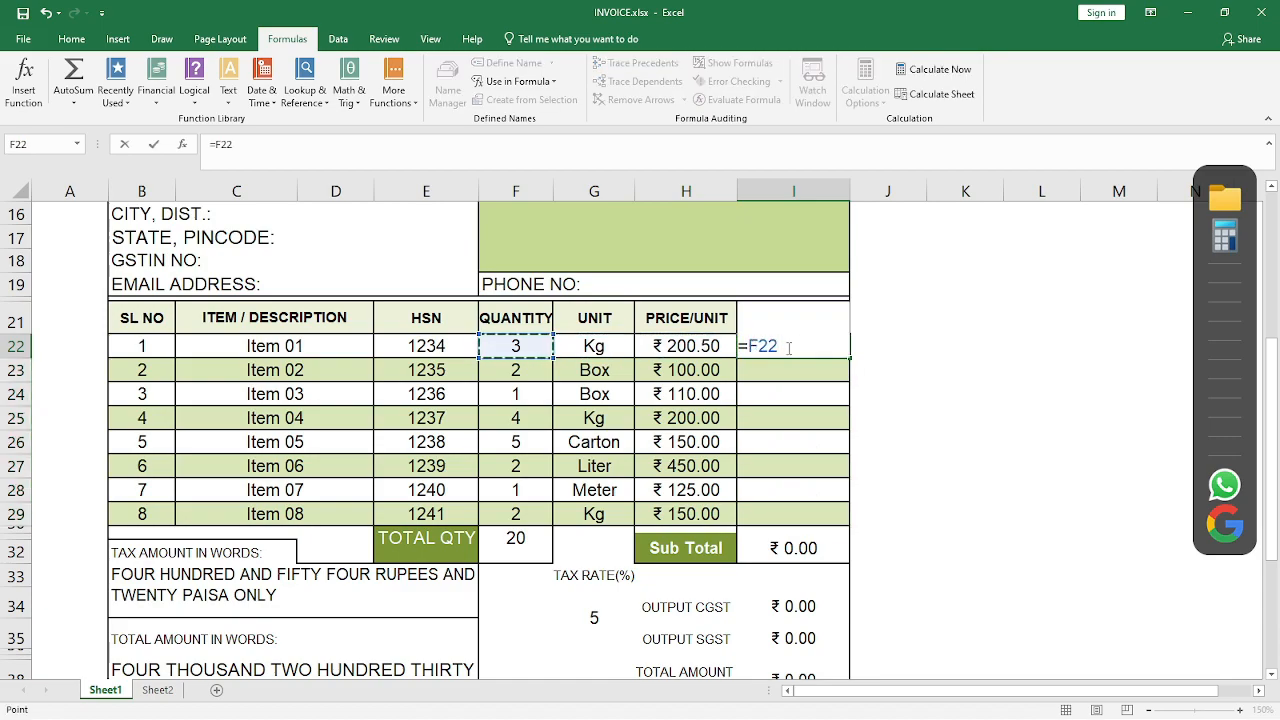
pyautogui.write('*')
pyautogui.press('Left')
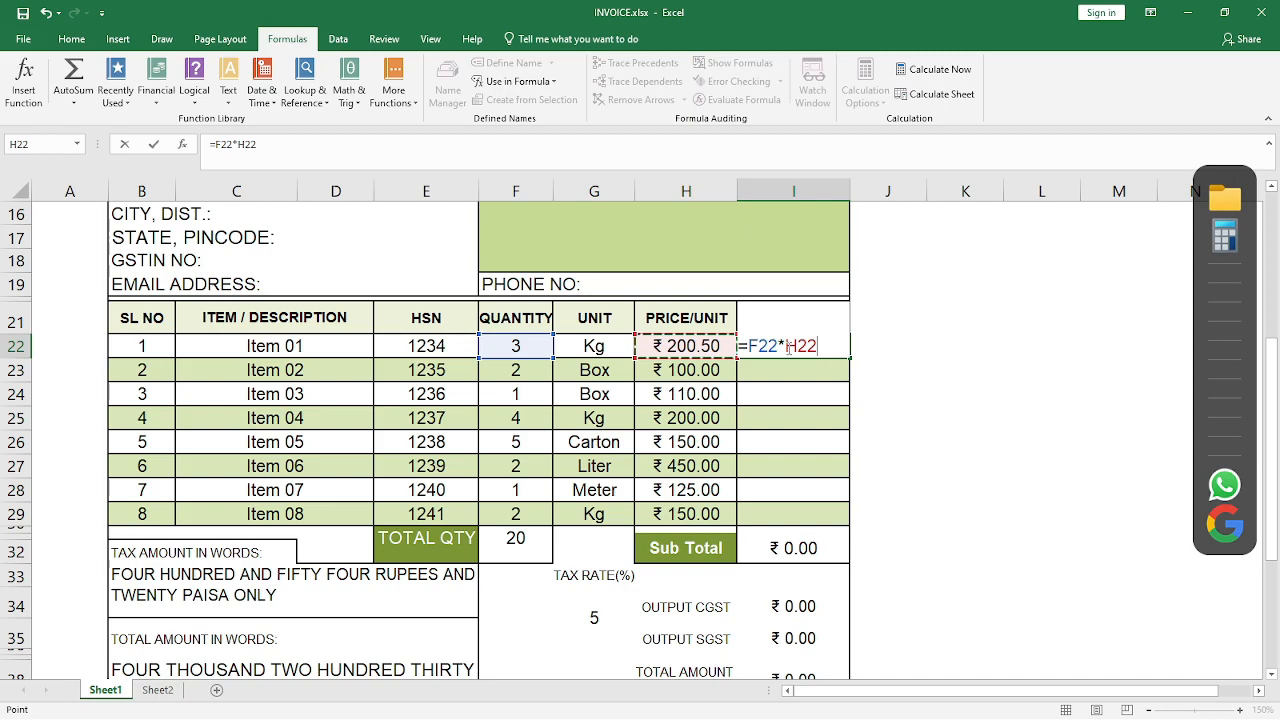
pyautogui.hotkey('ctrl', 'Return')
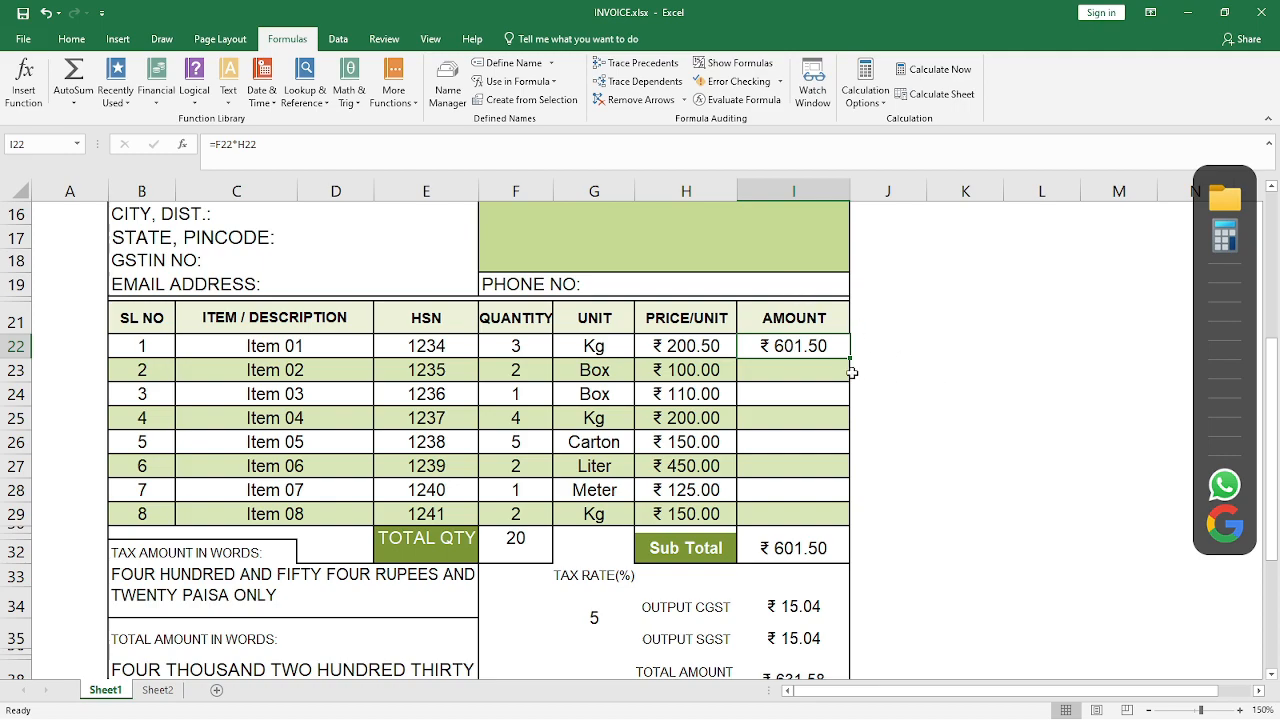
pyautogui.moveTo(811, 346); pyautogui.dragTo(821, 510)
pyautogui.hotkey('ctrl', 'd')
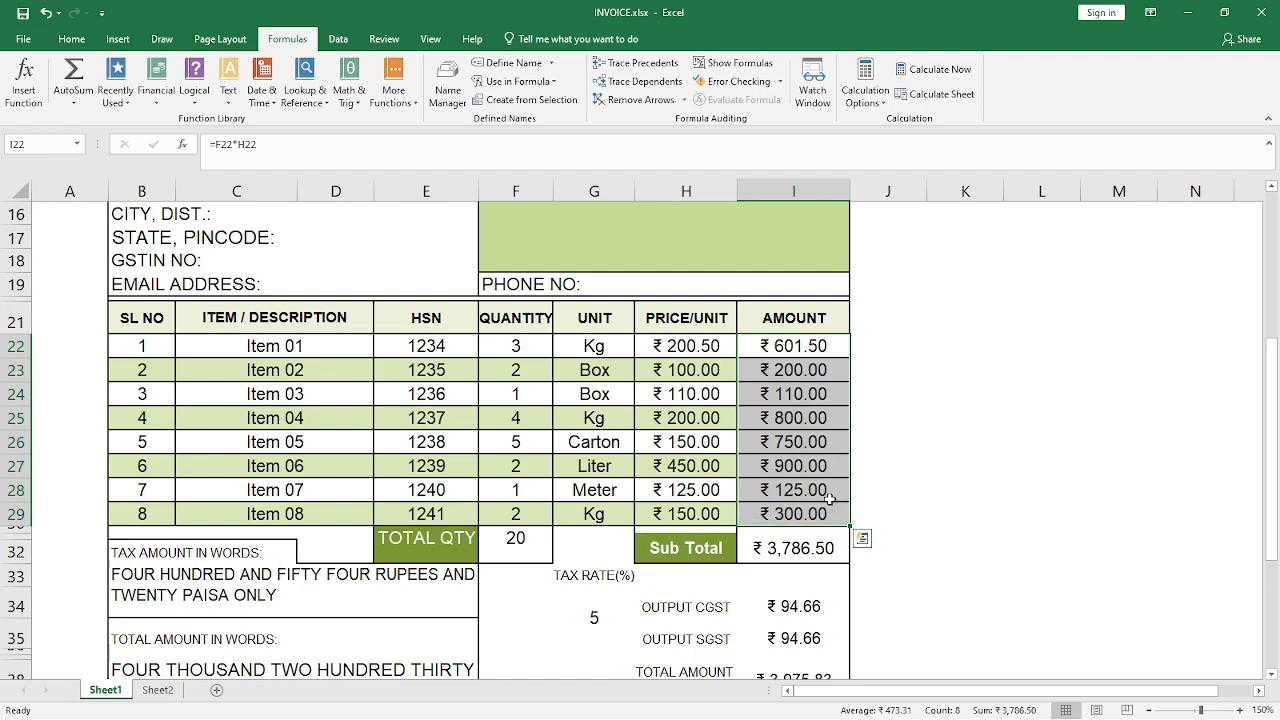
# Clear the item amounts in I22:I29 and switch the workbook's calculation mode to Manual
pyautogui.click(881, 104)
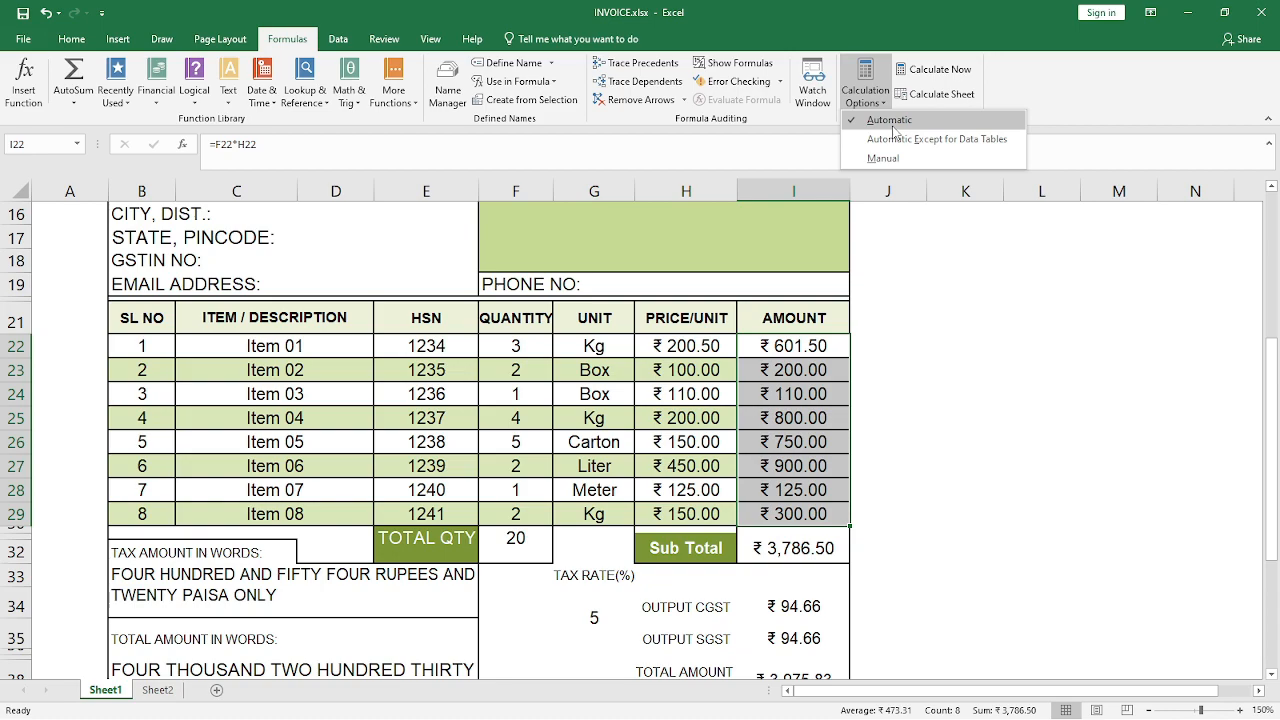
pyautogui.click(903, 286)
pyautogui.moveTo(800, 345); pyautogui.dragTo(793, 510)
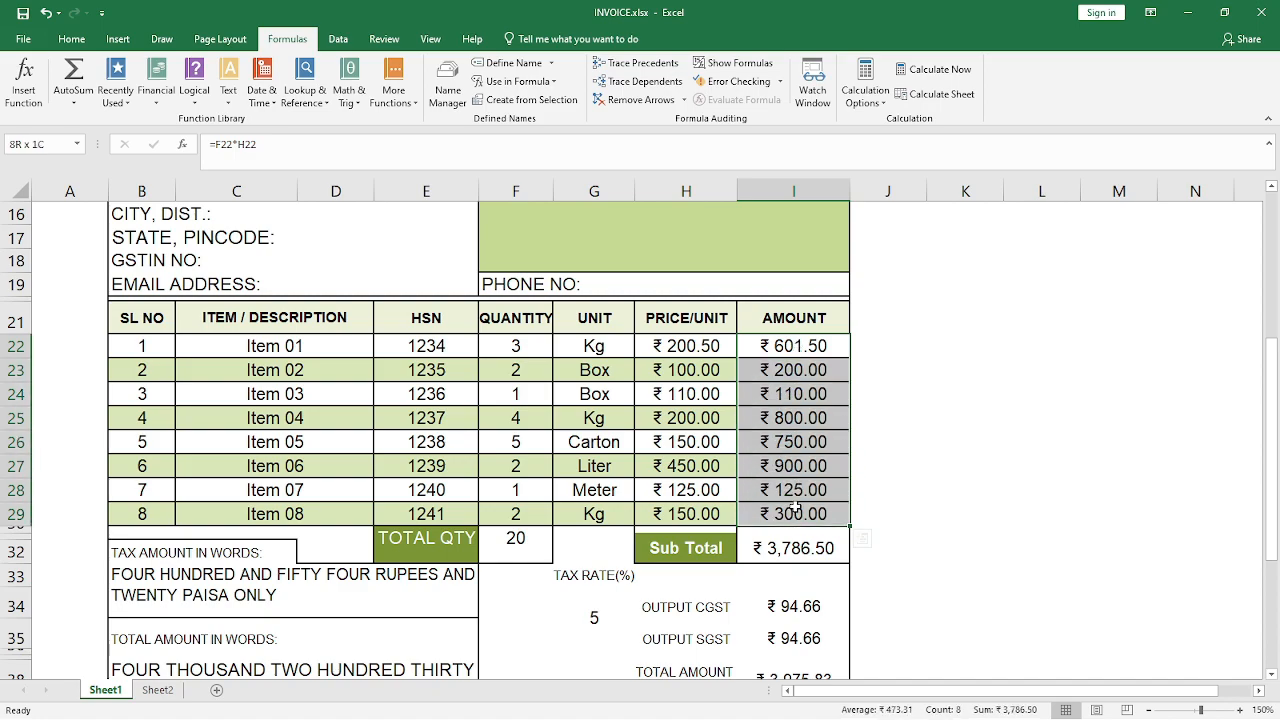
pyautogui.press('Delete')
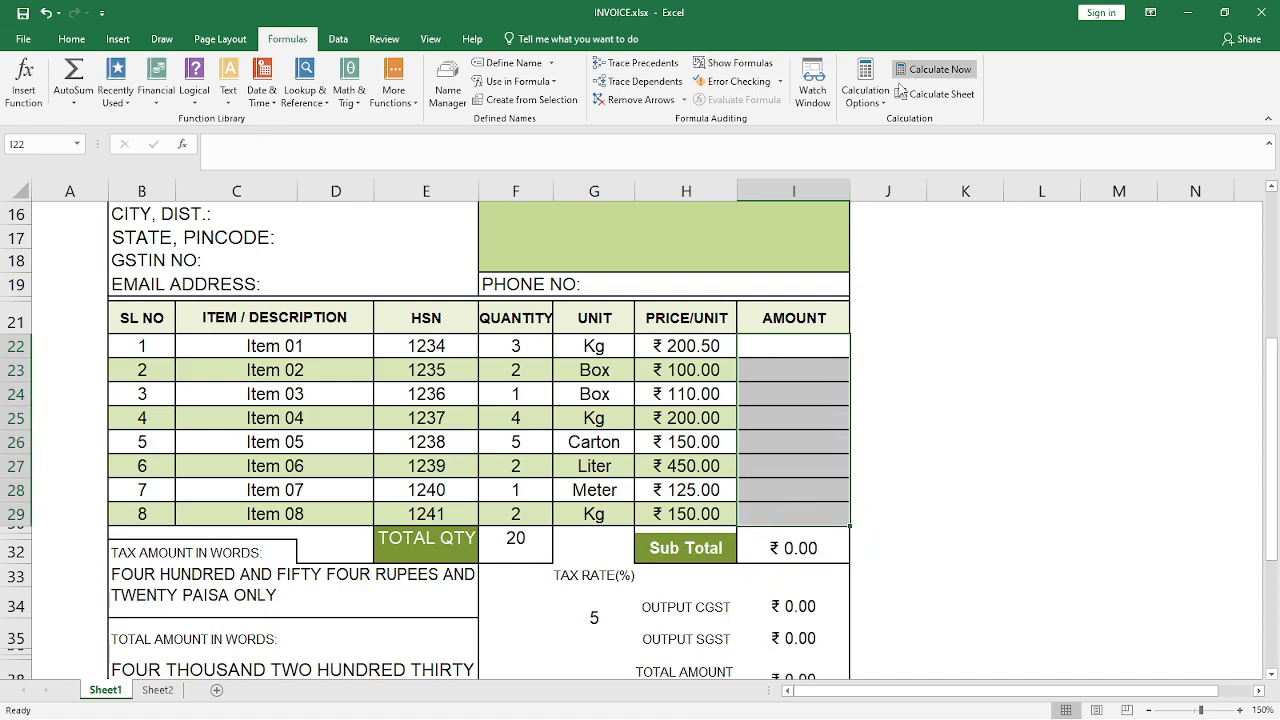
pyautogui.click(884, 110)
pyautogui.click(886, 155)
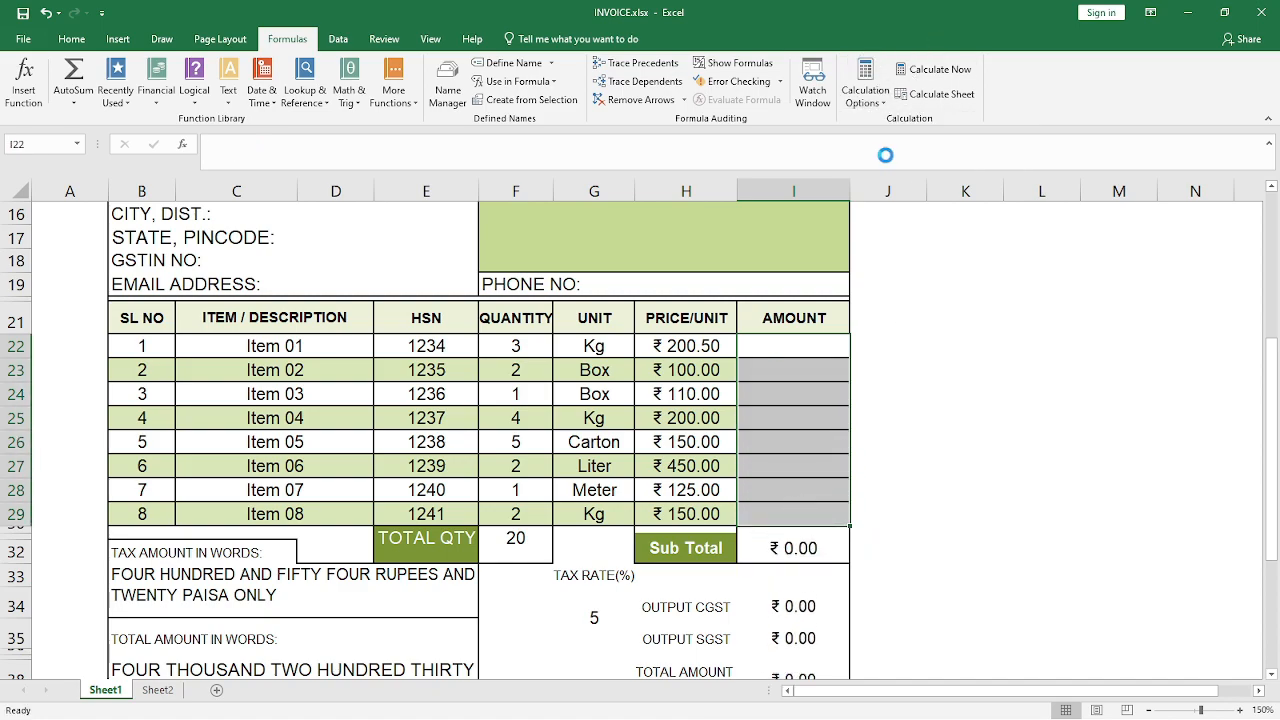
# Enter the quantity-times-price formula =F22*H22 in cell I22 for Item 01
pyautogui.click(783, 344)
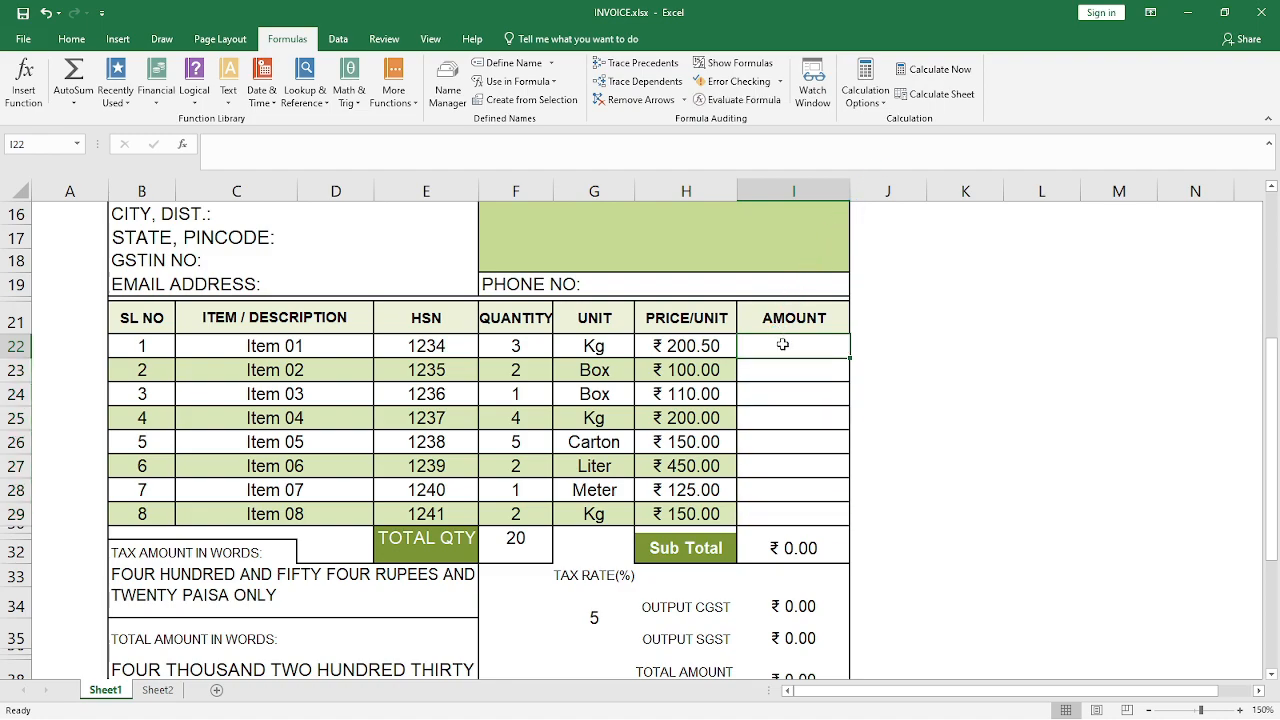
pyautogui.write('=')
pyautogui.press('Left')
pyautogui.press('Left')
pyautogui.press('Left')
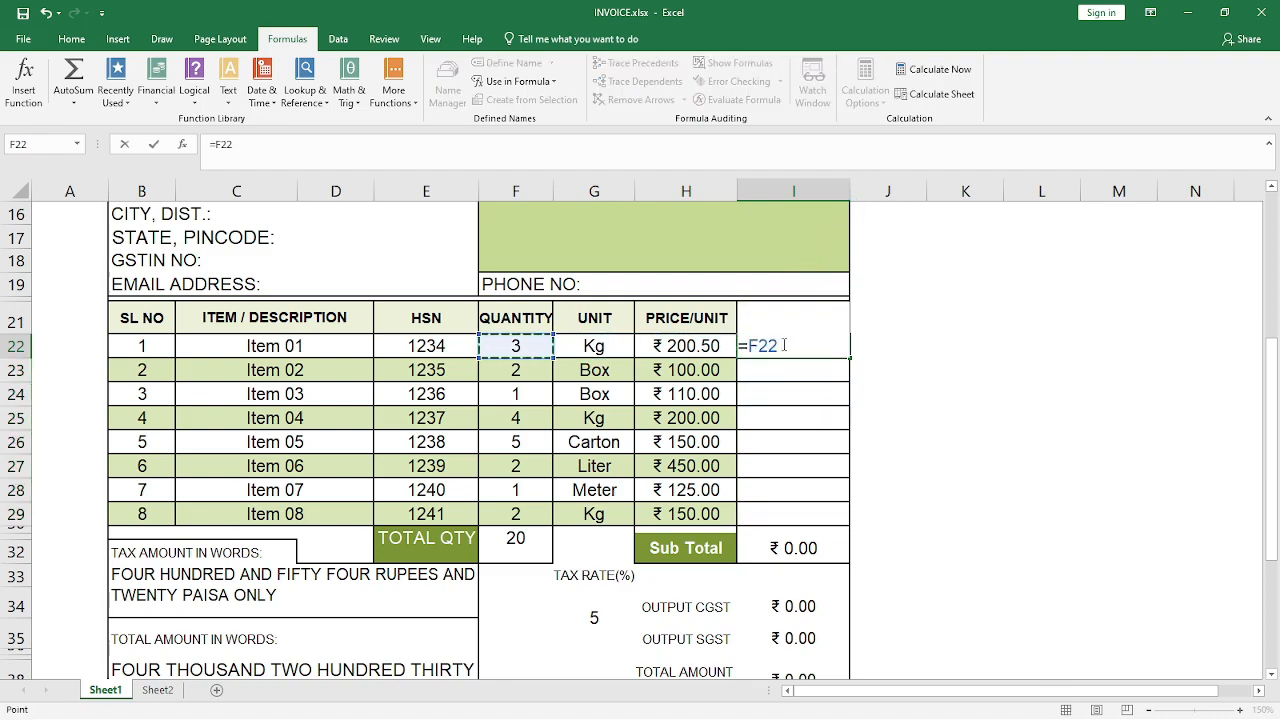
pyautogui.write('*')
pyautogui.press('Left')
pyautogui.press('Return')
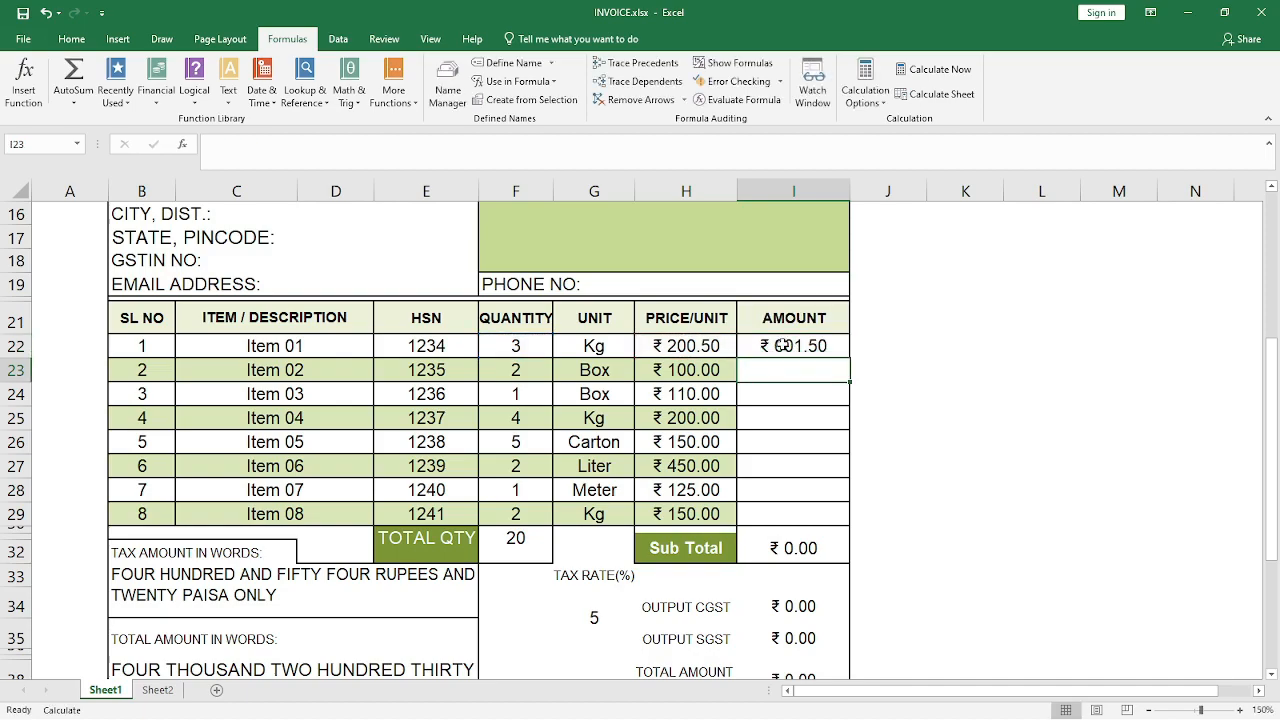
# Copy the amount formula from I22 down to I29 so every item row has it
pyautogui.moveTo(783, 345); pyautogui.dragTo(814, 486)
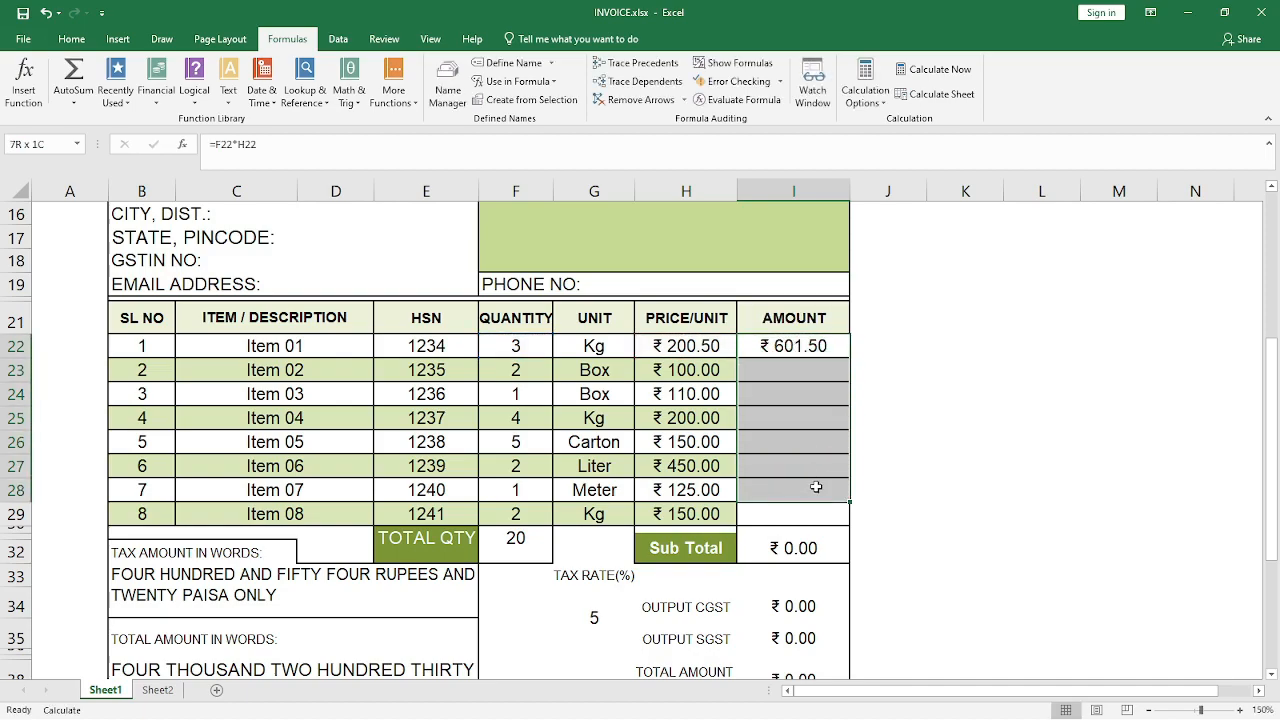
pyautogui.click(838, 354)
pyautogui.moveTo(850, 358); pyautogui.dragTo(843, 512)
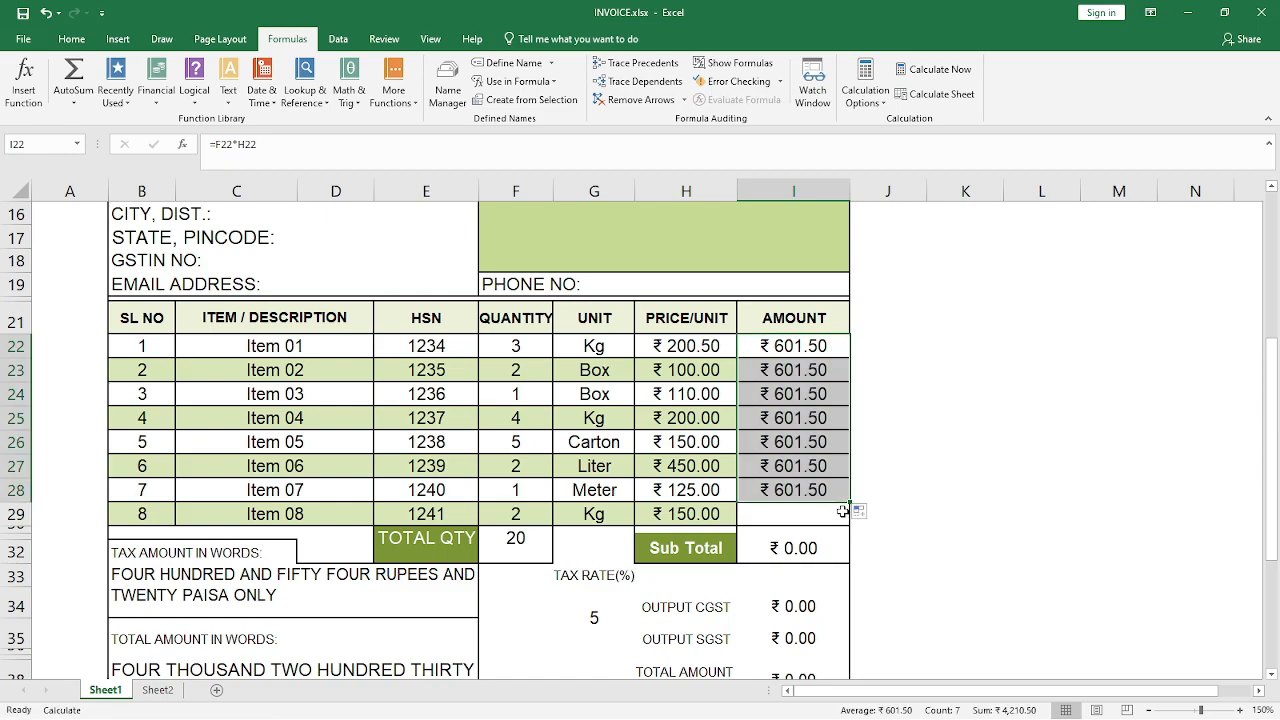
pyautogui.moveTo(850, 503); pyautogui.dragTo(853, 521)
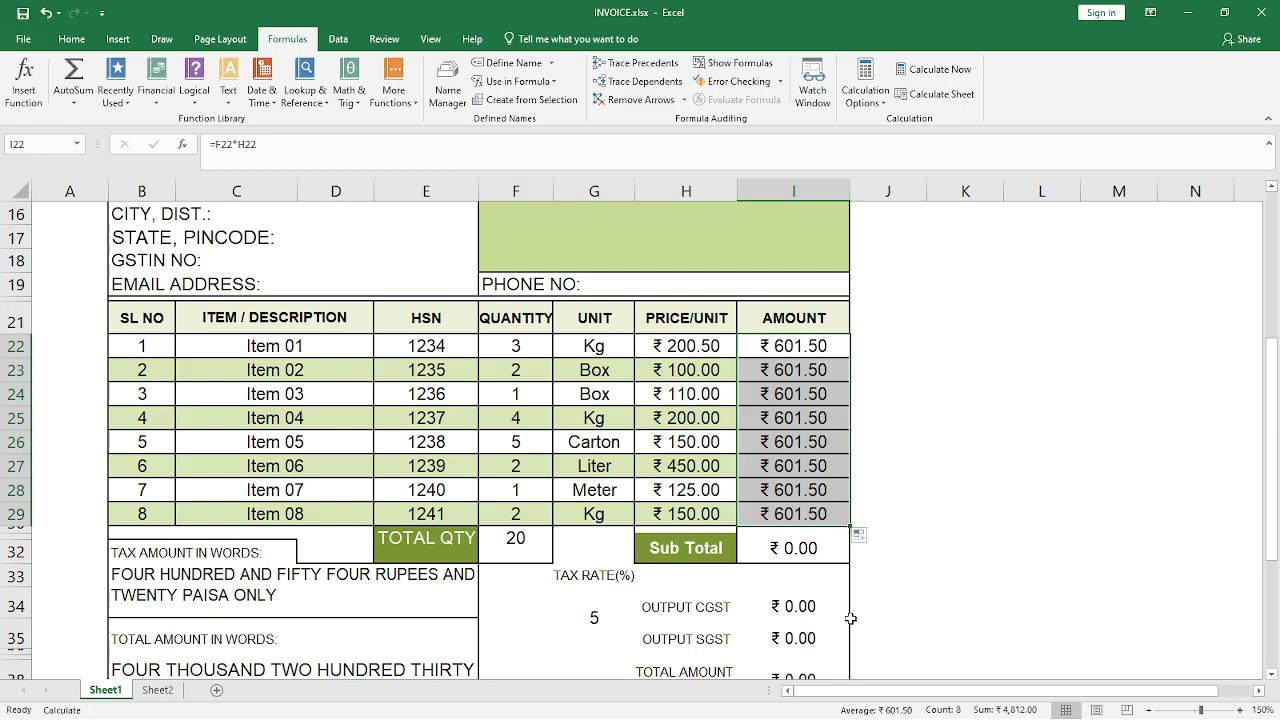
# Inspect the formulas behind the output CGST, output SGST and Item 01 amount cells, and check the active calculation mode
pyautogui.click(793, 606)
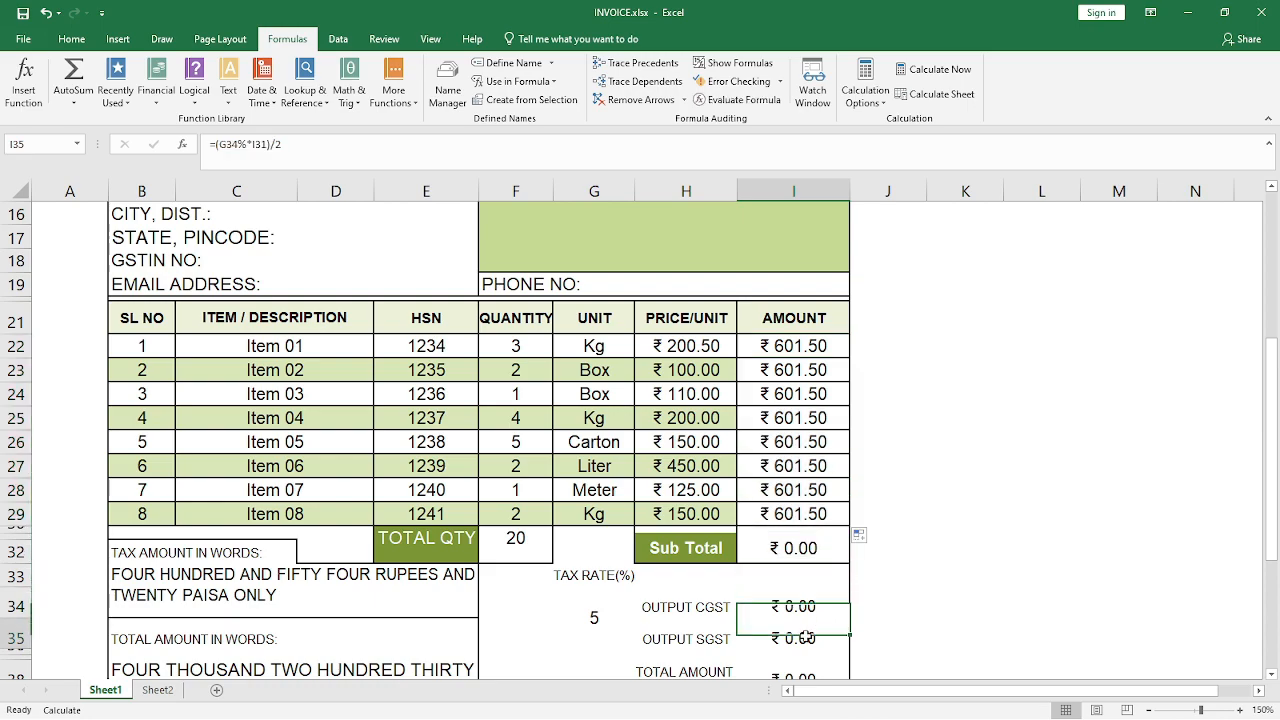
pyautogui.click(806, 612)
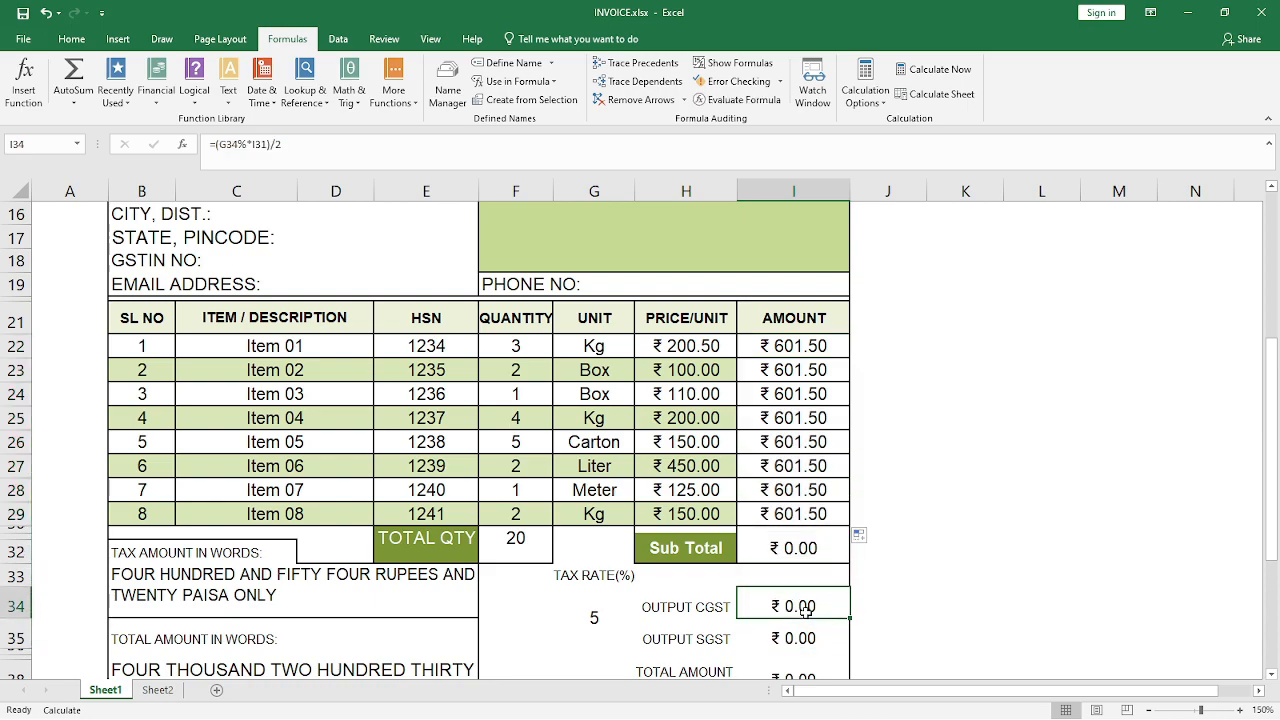
pyautogui.scroll(1, 883, 563)
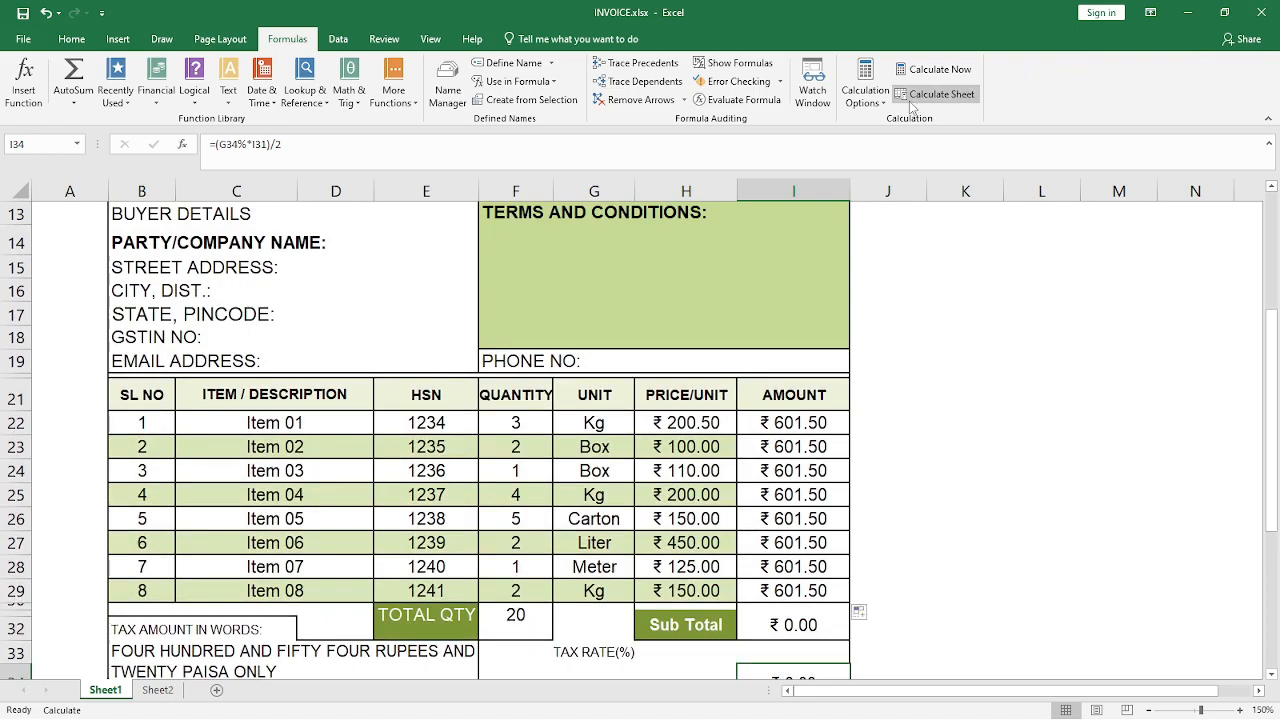
pyautogui.click(883, 100)
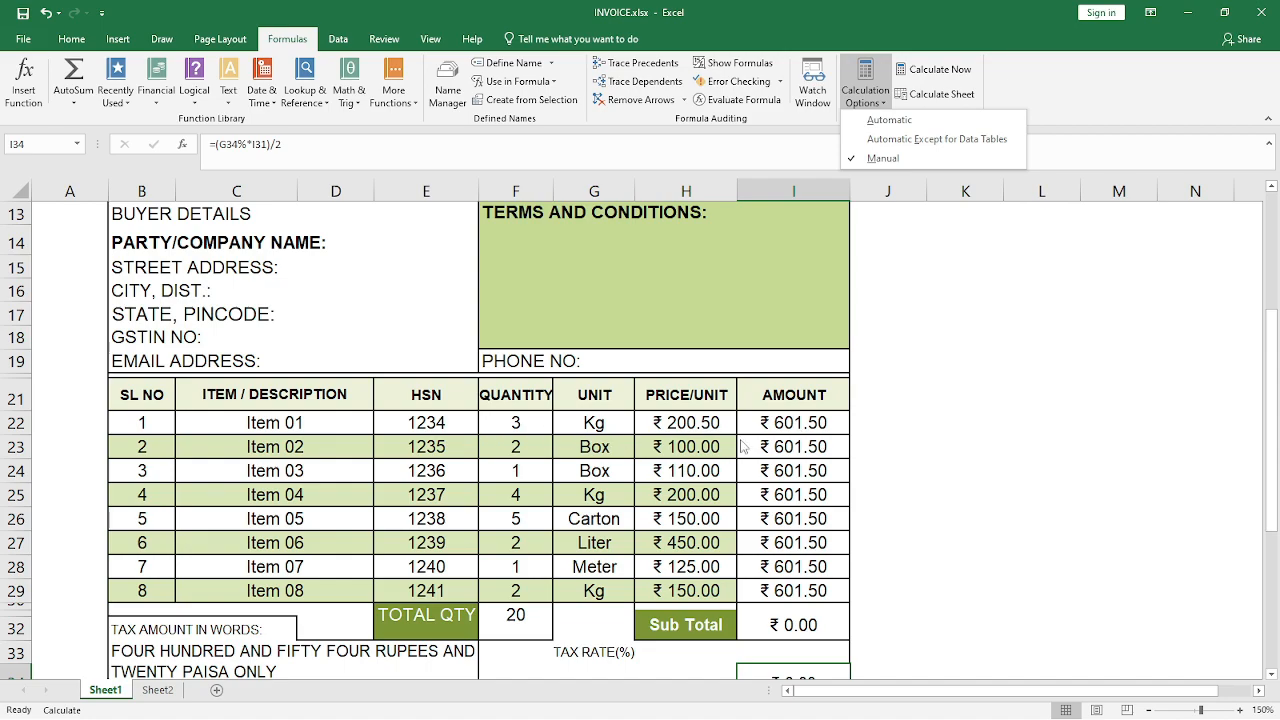
pyautogui.click(780, 424)
pyautogui.click(781, 423)
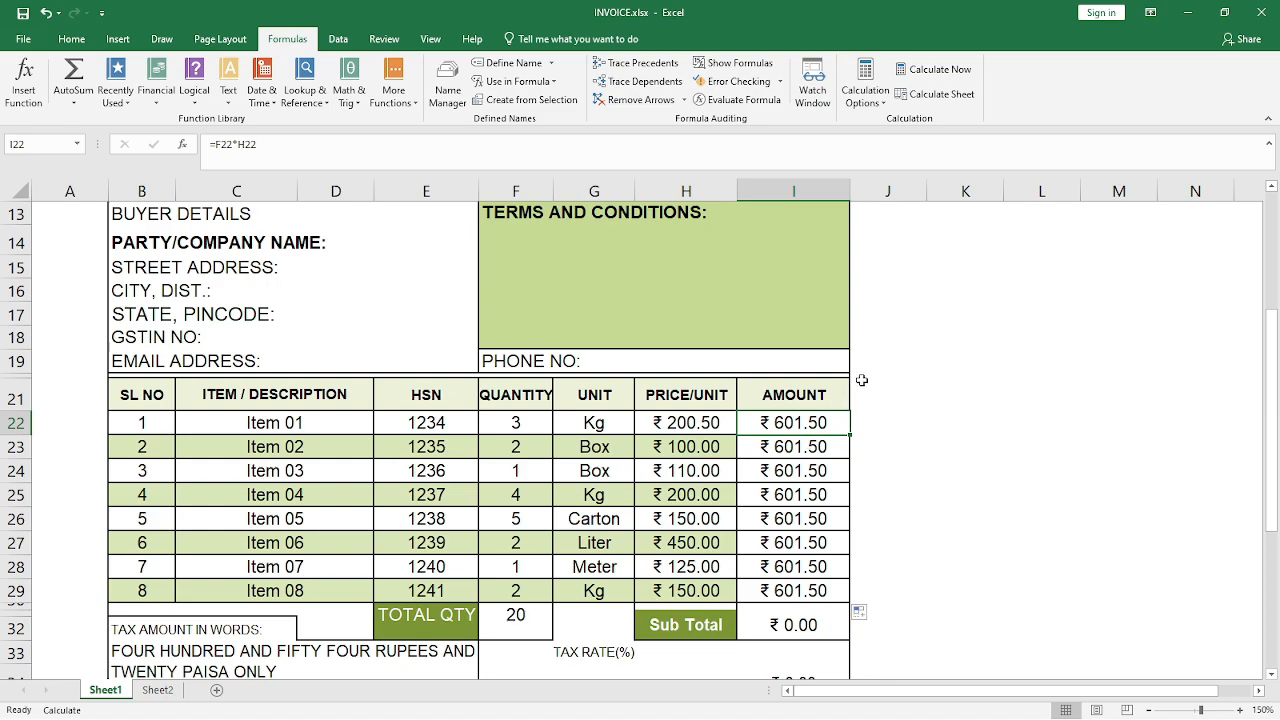
# Recalculate the active invoice sheet with Calculate Sheet and review the item amounts and subtotal
pyautogui.click(953, 100)
pyautogui.scroll(-3, 959, 108)
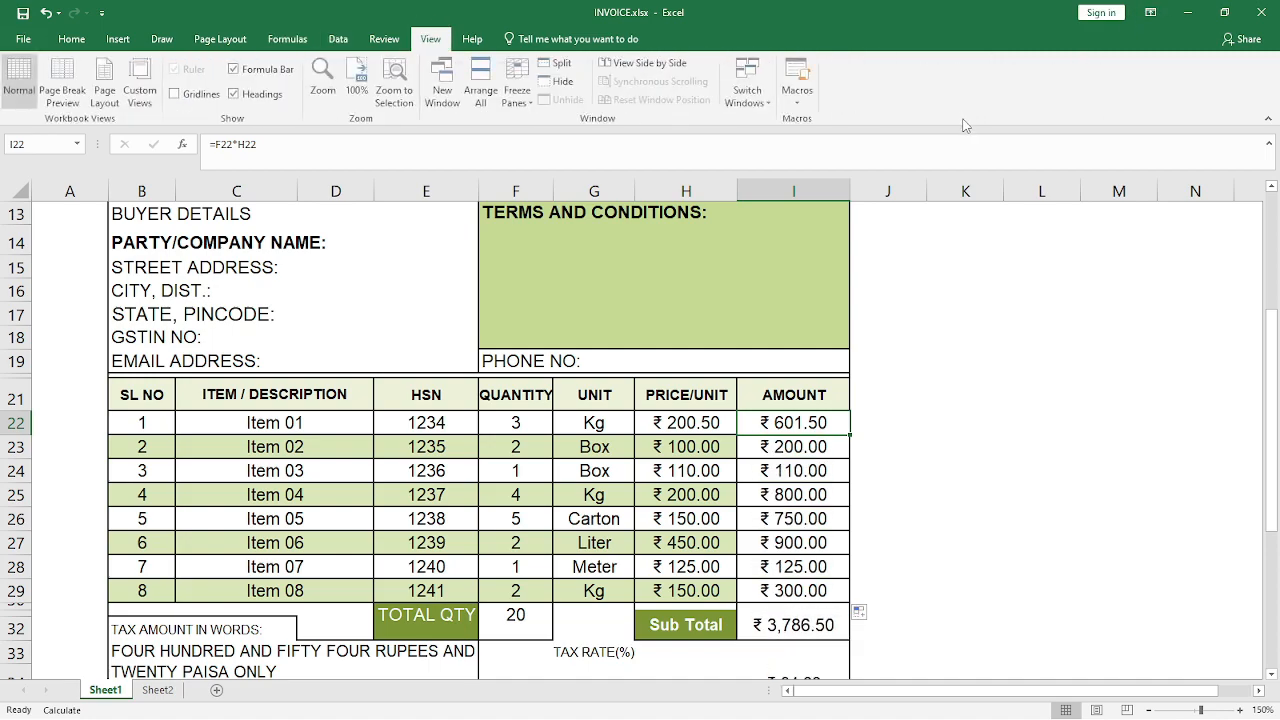
pyautogui.scroll(-2, 901, 387)
pyautogui.scroll(3, 901, 402)
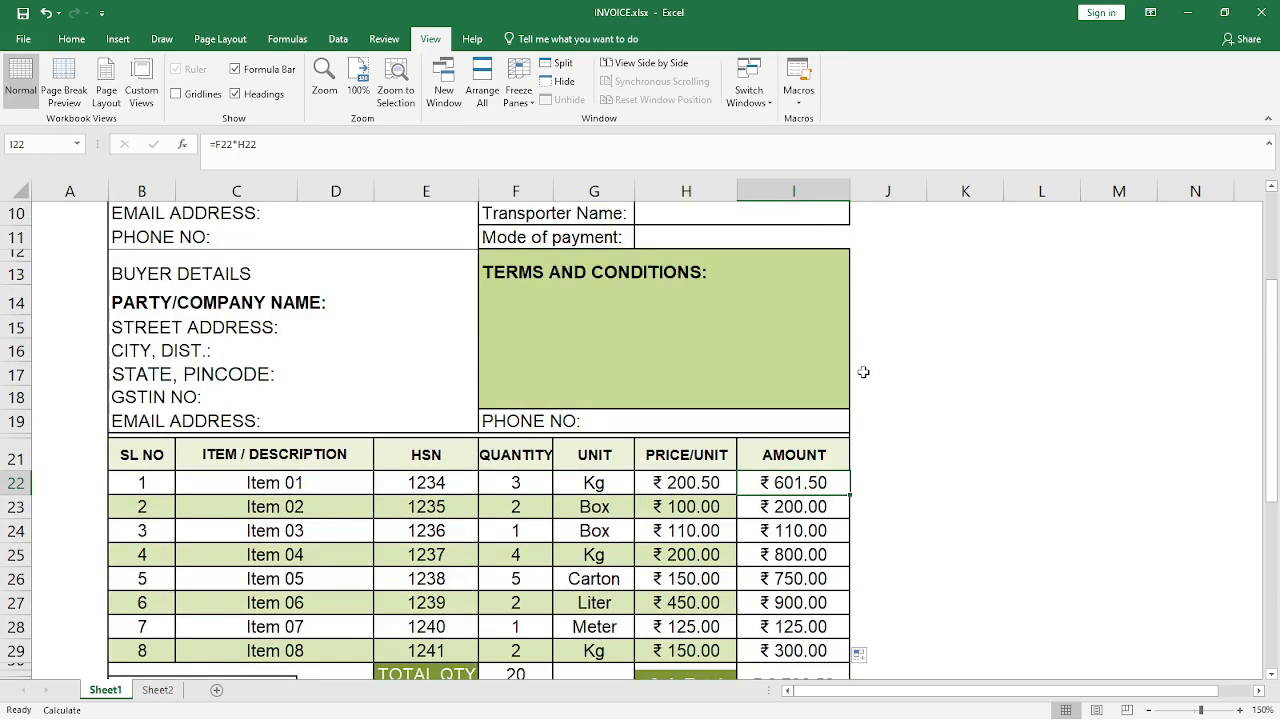
# On Sheet2, enter the formula =I4+J4 in cell K4 to add the first pair of numbers
pyautogui.click(288, 40)
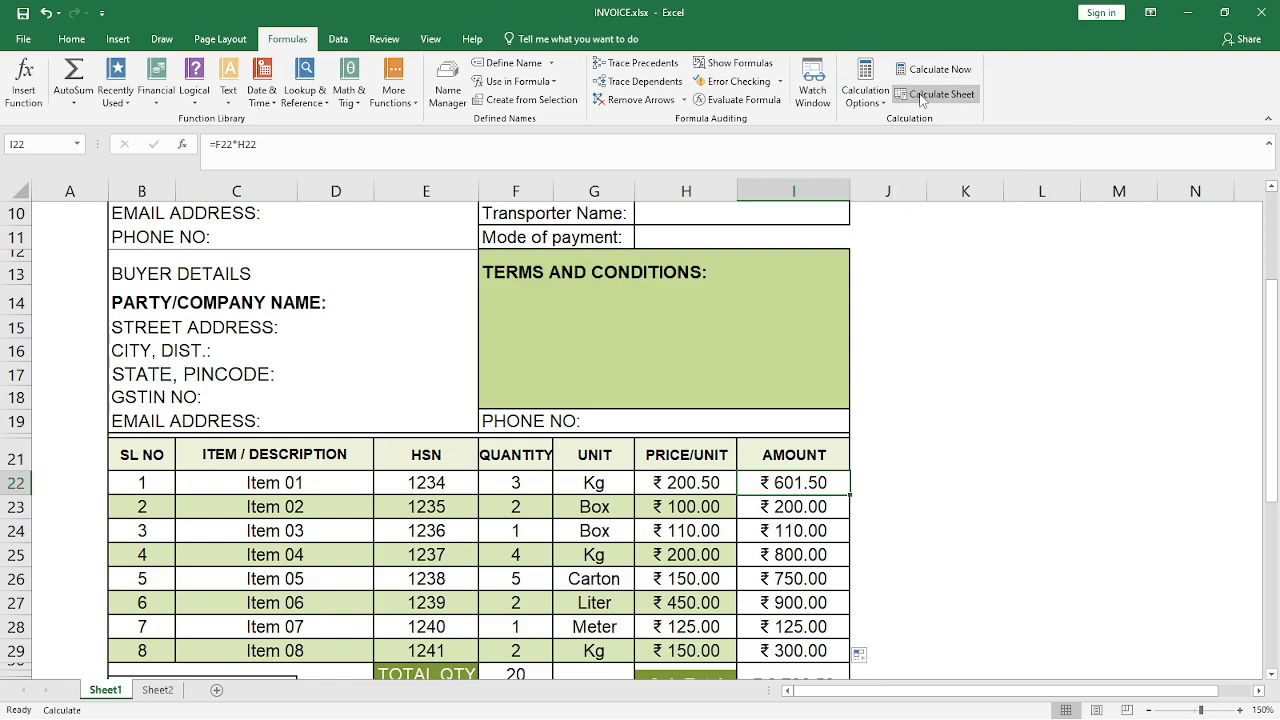
pyautogui.click(157, 690)
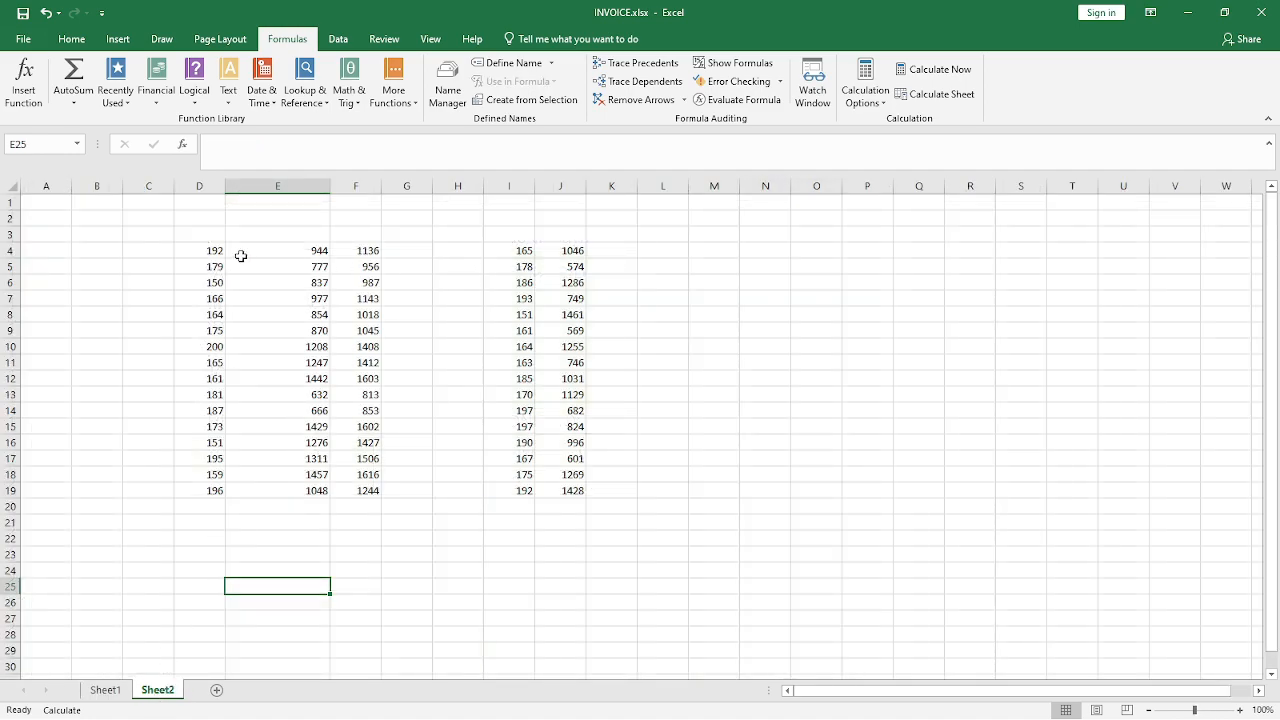
pyautogui.click(578, 251)
pyautogui.click(620, 250)
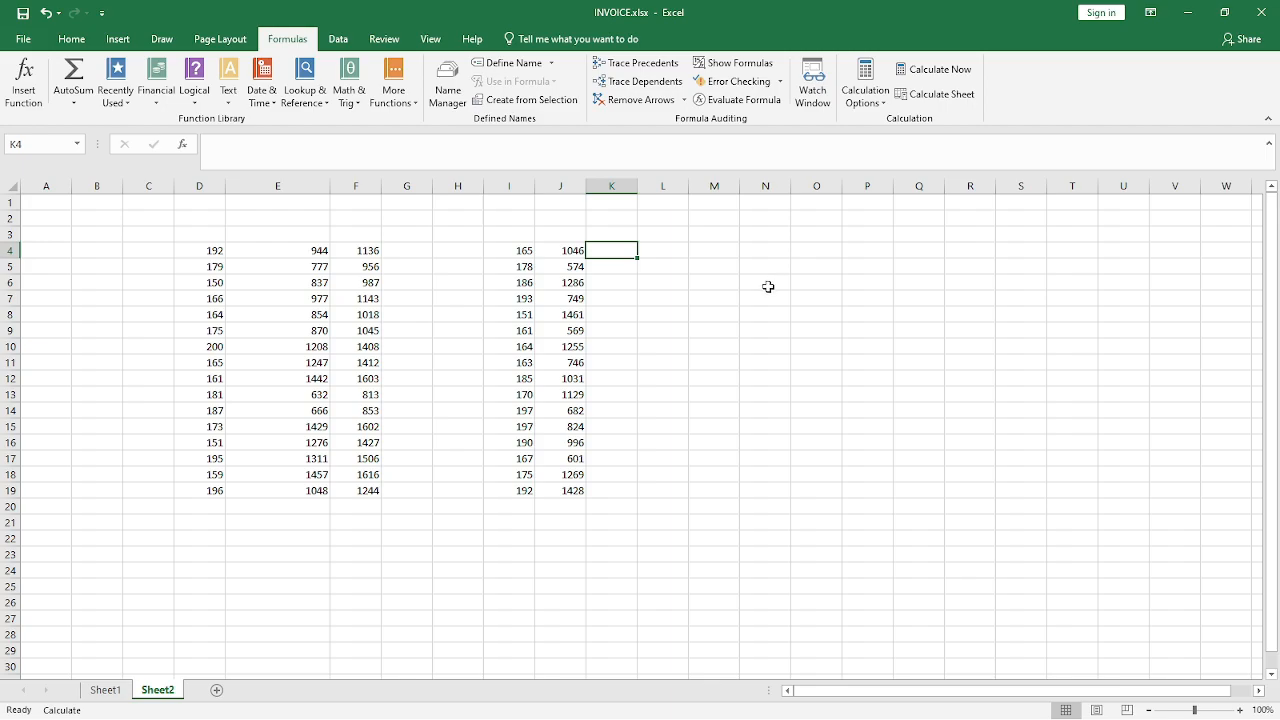
pyautogui.write('=')
pyautogui.press('Left')
pyautogui.press('Left')
pyautogui.write('+')
pyautogui.press('Left')
pyautogui.press('Return')
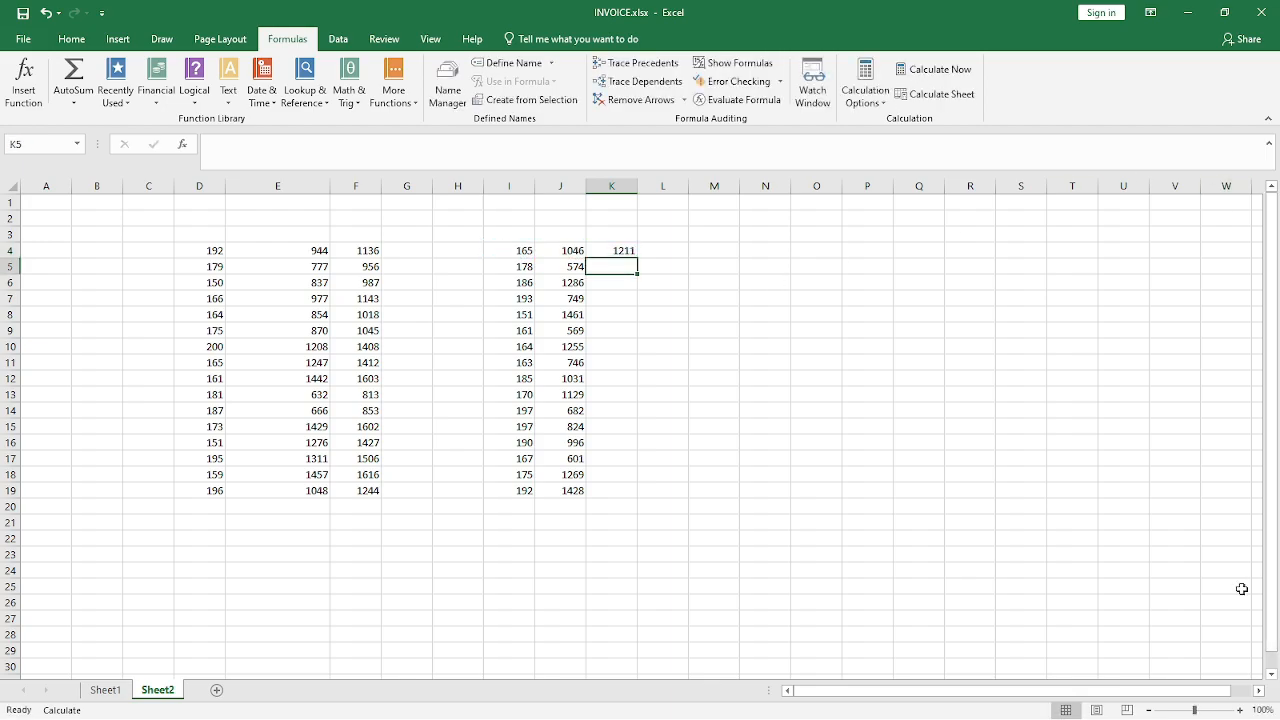
# Fill the addition formula from K4 down to K19 so every number pair is summed
pyautogui.click(1240, 710)
pyautogui.click(1240, 710)
pyautogui.click(1240, 710)
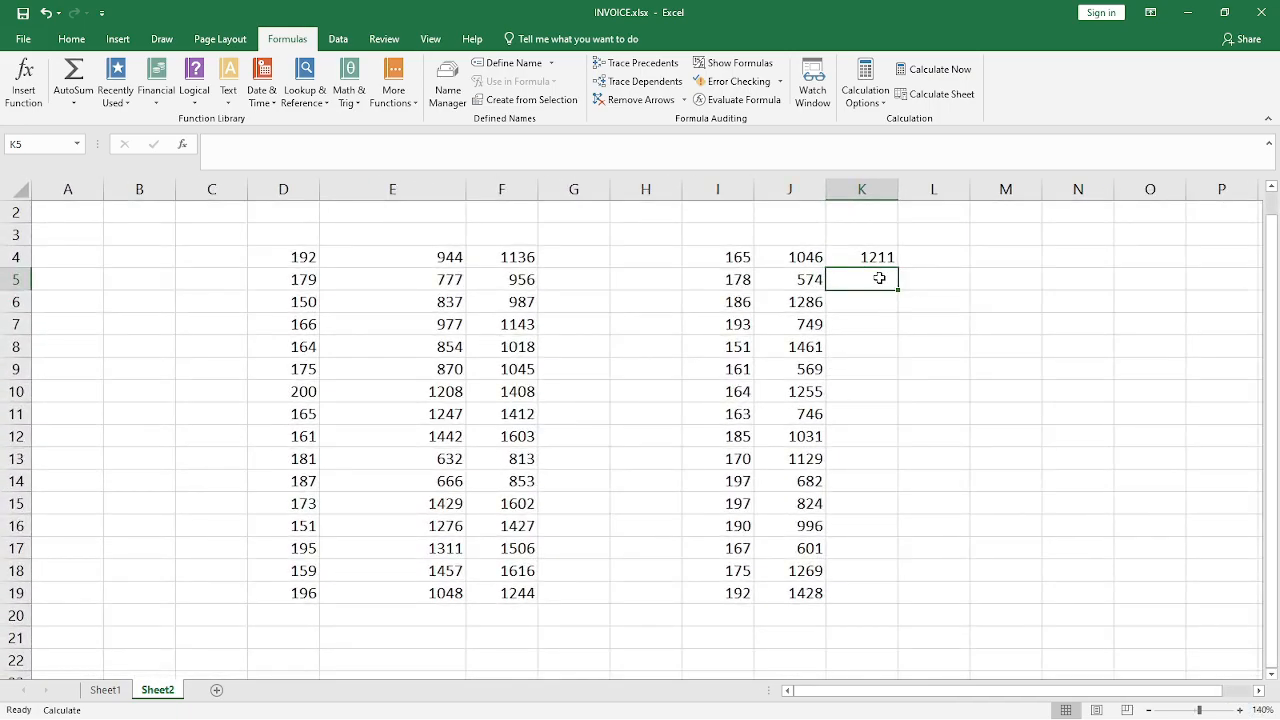
pyautogui.write('=')
pyautogui.press('Escape')
pyautogui.press('Up')
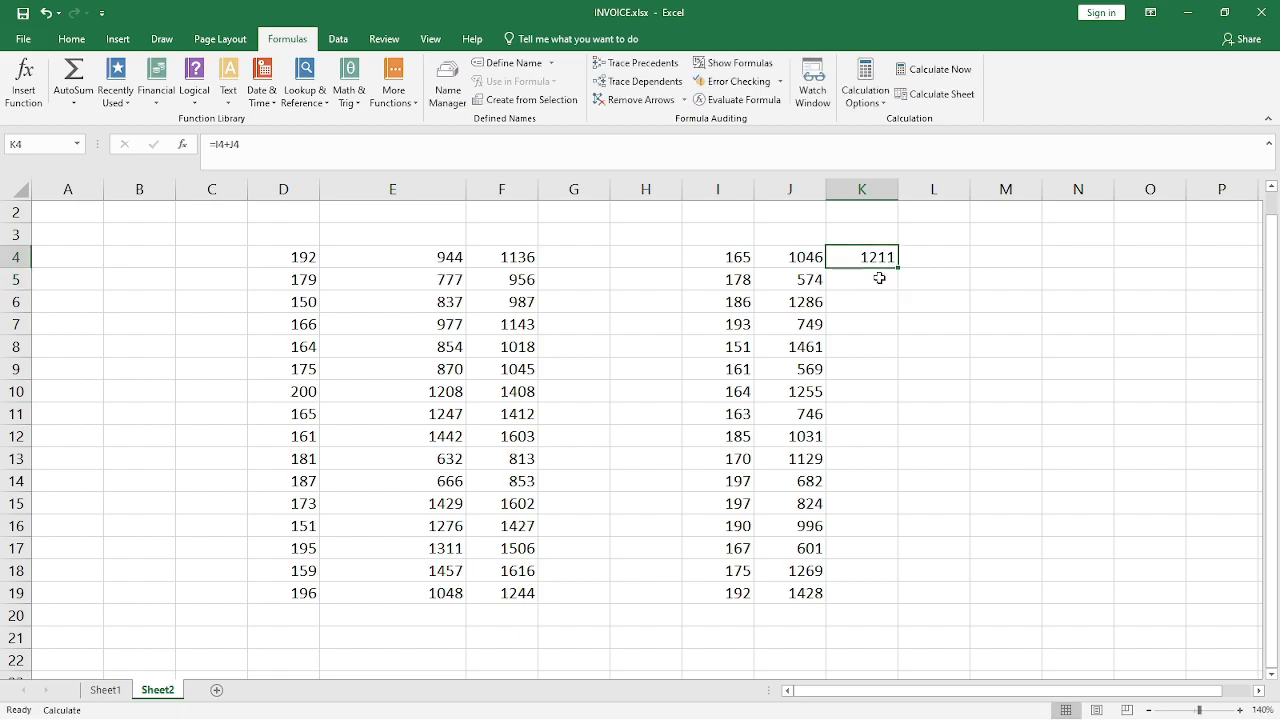
pyautogui.hotkey('shift', 'Down')
pyautogui.hotkey('shift', 'Down')
pyautogui.hotkey('shift', 'Down')
pyautogui.hotkey('shift', 'Down')
pyautogui.hotkey('shift', 'Down')
pyautogui.hotkey('shift', 'Down')
pyautogui.hotkey('shift', 'Down')
pyautogui.hotkey('shift', 'Down')
pyautogui.hotkey('shift', 'Down')
pyautogui.hotkey('shift', 'Down')
pyautogui.hotkey('shift', 'Down')
pyautogui.hotkey('shift', 'Down')
pyautogui.hotkey('shift', 'Down')
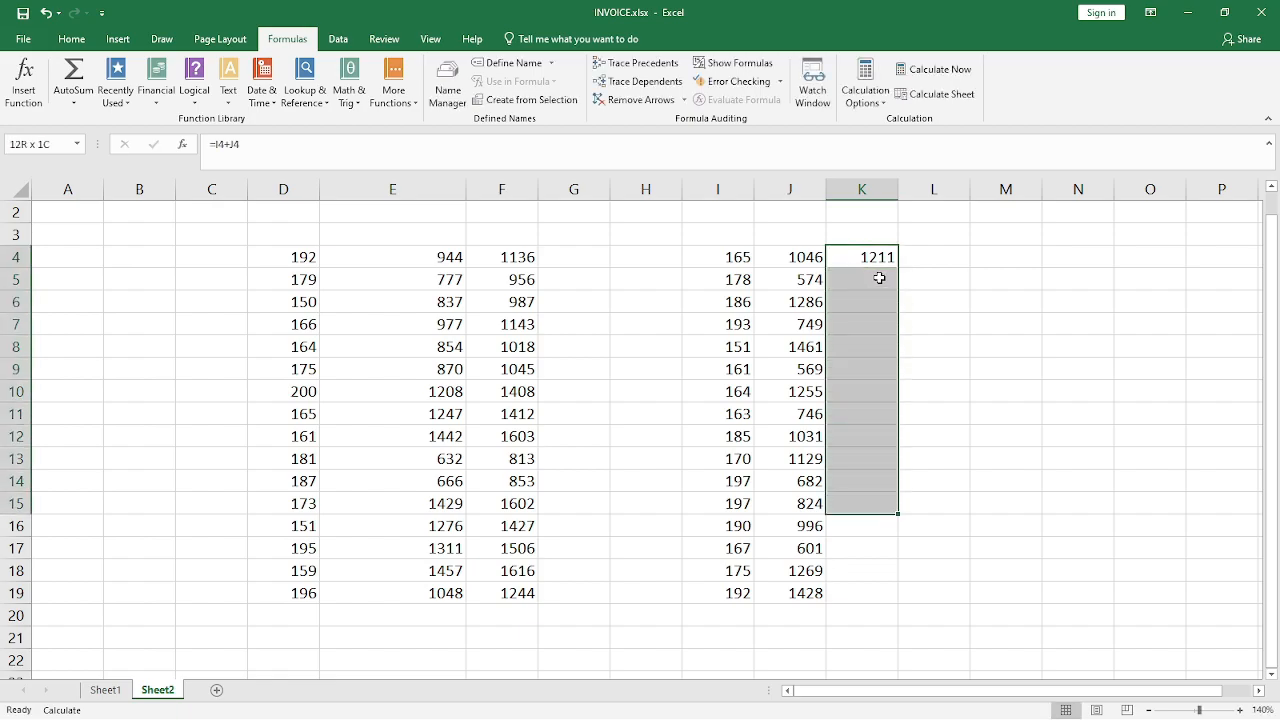
pyautogui.hotkey('shift', 'Down')
pyautogui.hotkey('shift', 'Down')
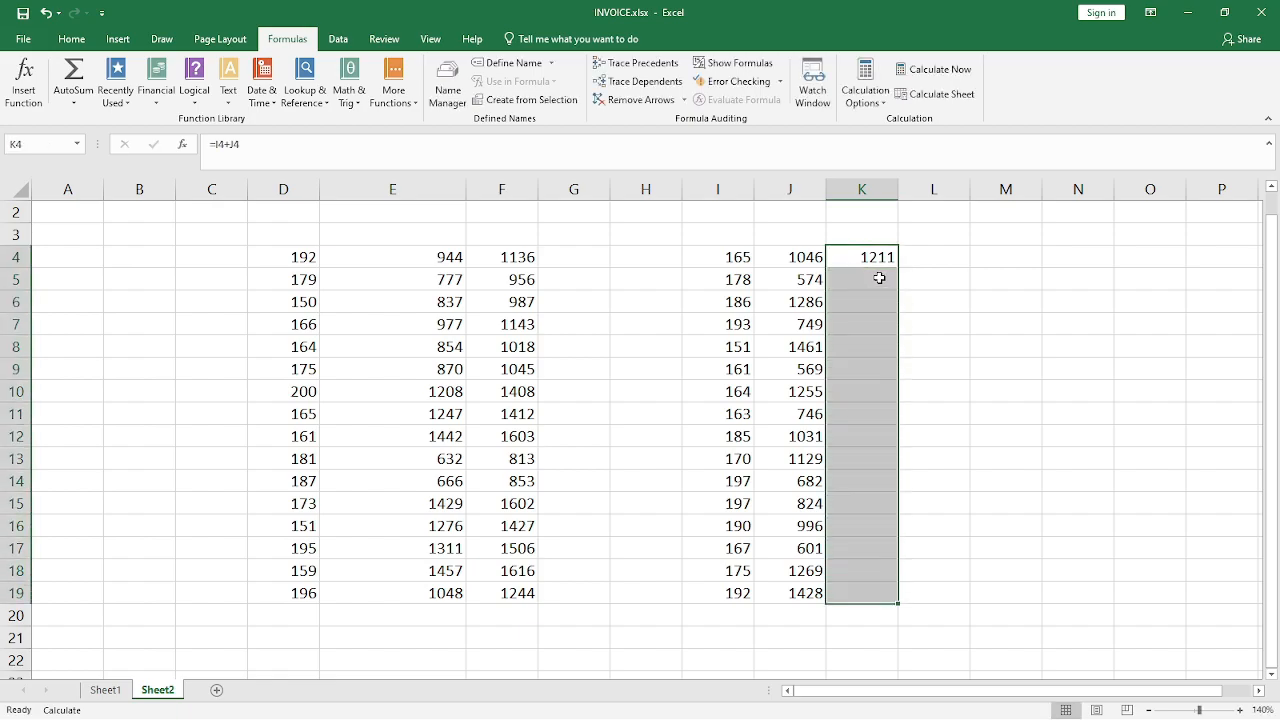
pyautogui.hotkey('ctrl', 'd')
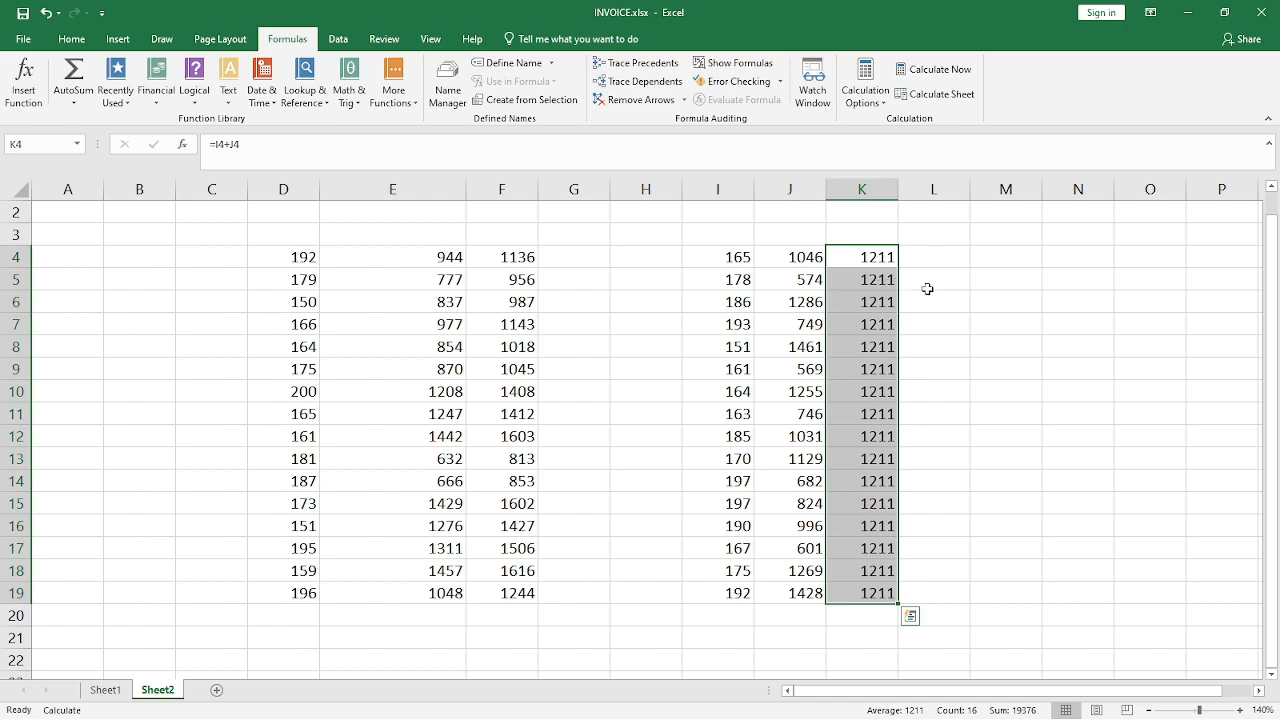
# Inspect the formula in K4 and check which calculation mode is active
pyautogui.click(923, 289)
pyautogui.click(873, 264)
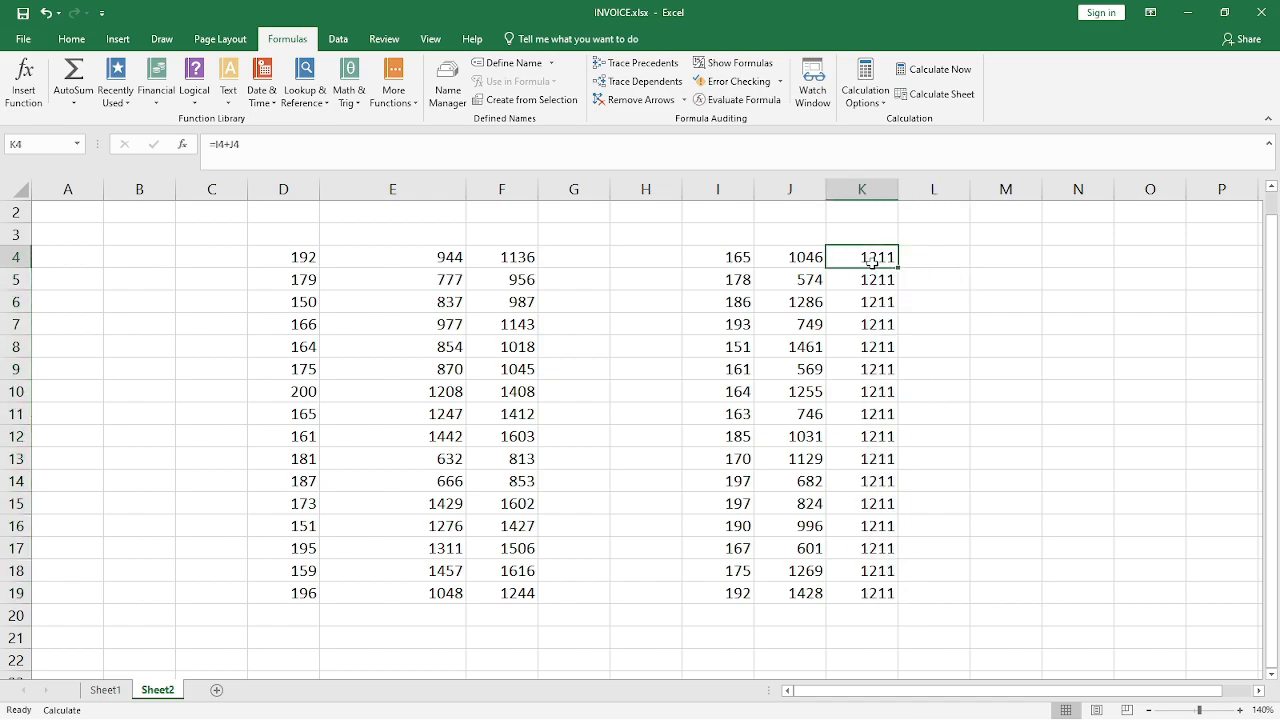
pyautogui.click(883, 100)
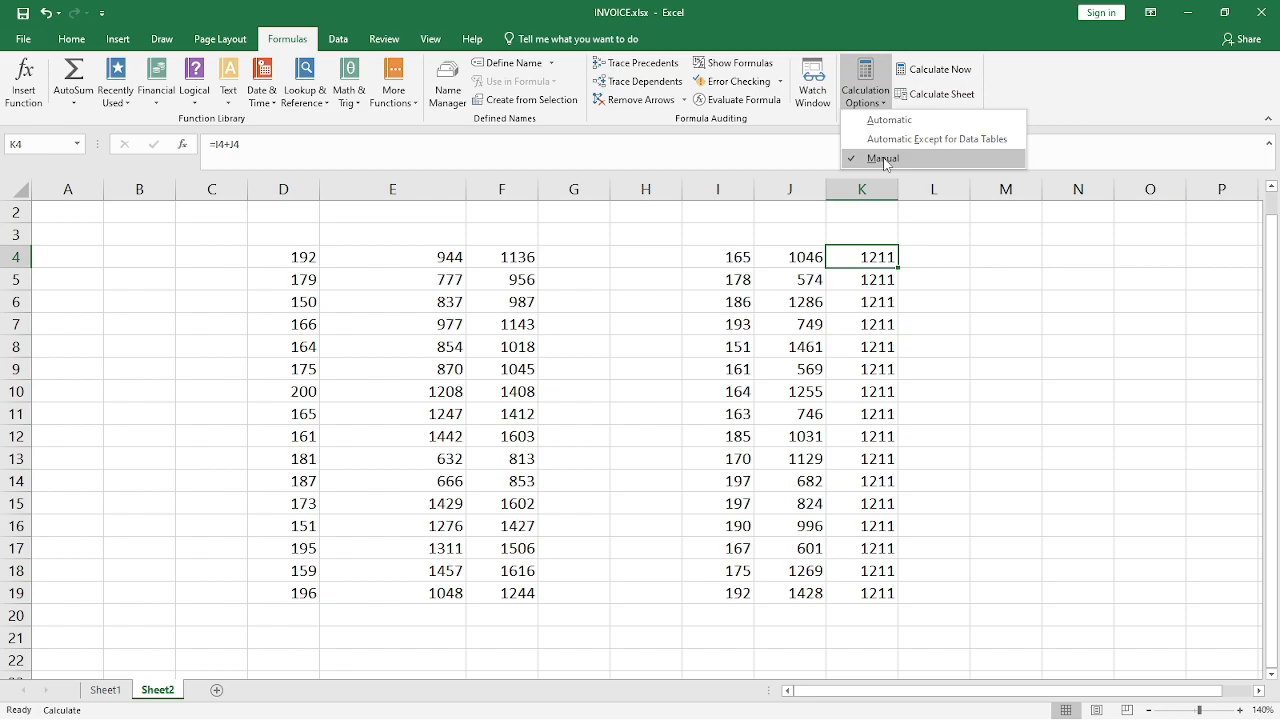
pyautogui.click(1003, 332)
# Clear all item amounts in I22:I29 on the Sheet1 invoice
pyautogui.click(104, 690)
pyautogui.scroll(-3, 800, 410)
pyautogui.moveTo(792, 280); pyautogui.dragTo(792, 442)
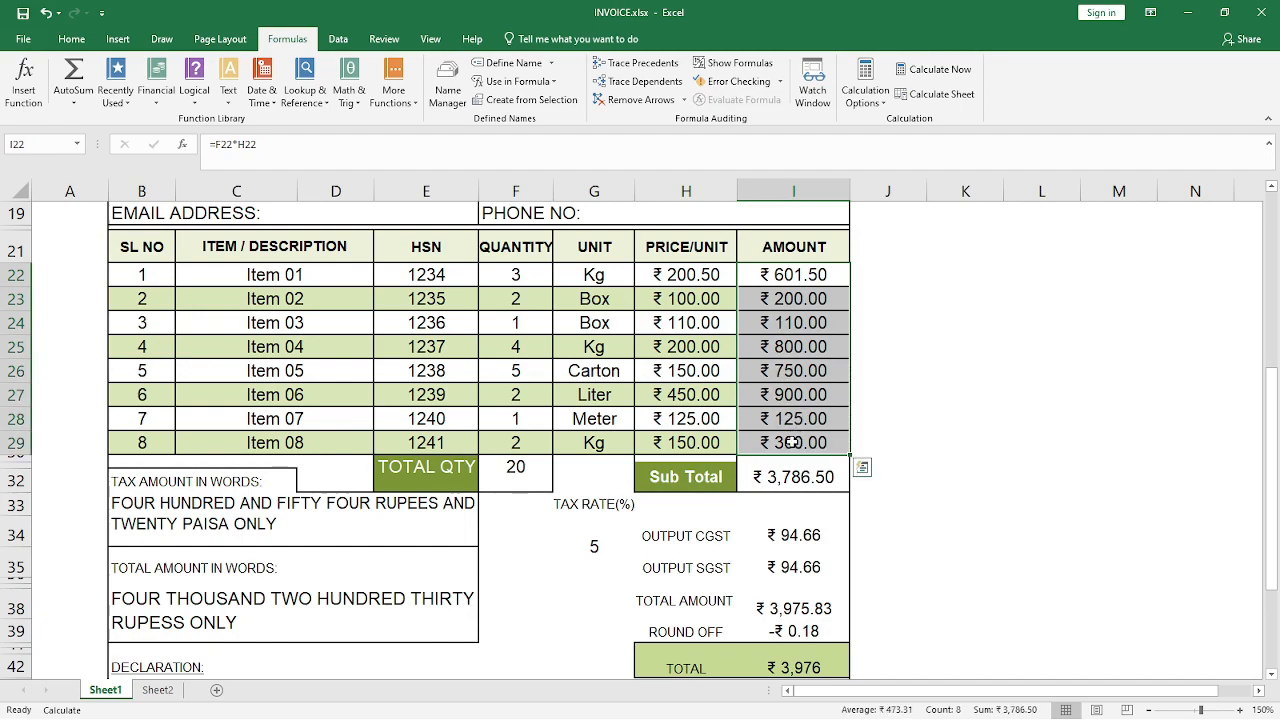
pyautogui.press('Delete')
# Enter the formula =F22*H22 in I22 to multiply Item 01's quantity by its unit price
pyautogui.click(763, 271)
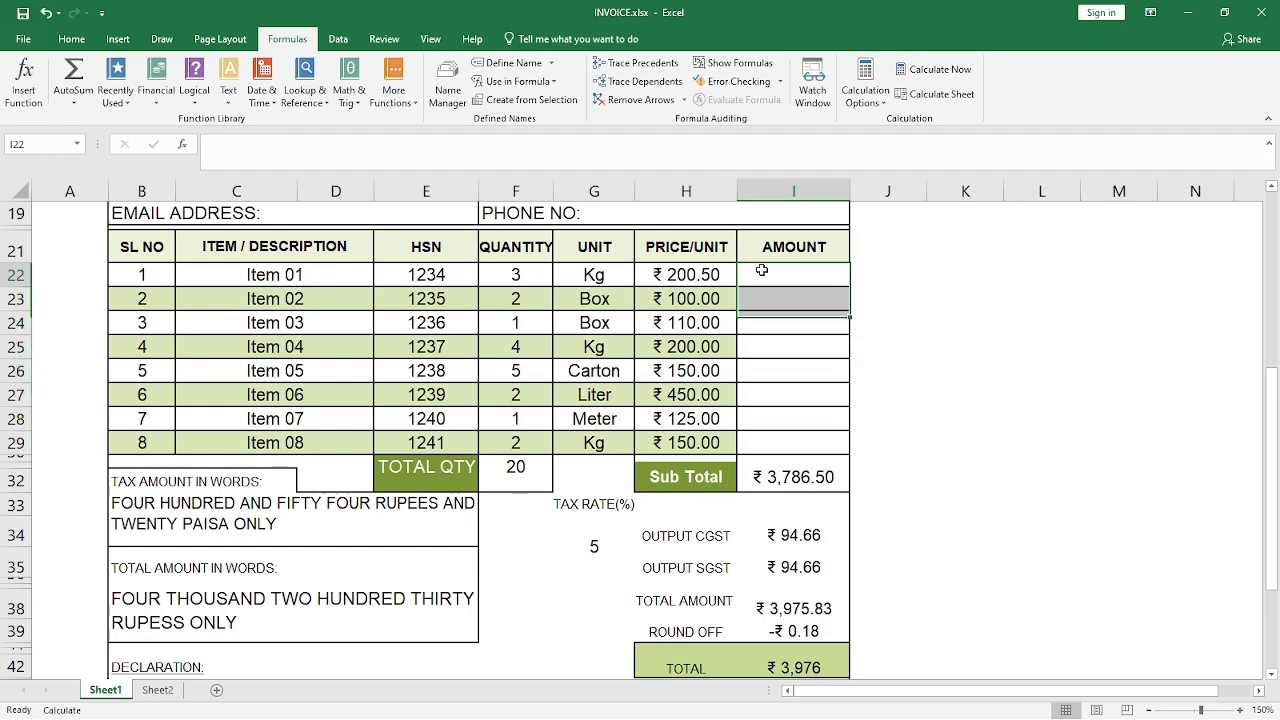
pyautogui.doubleClick(764, 271)
pyautogui.write('=')
pyautogui.press('Left')
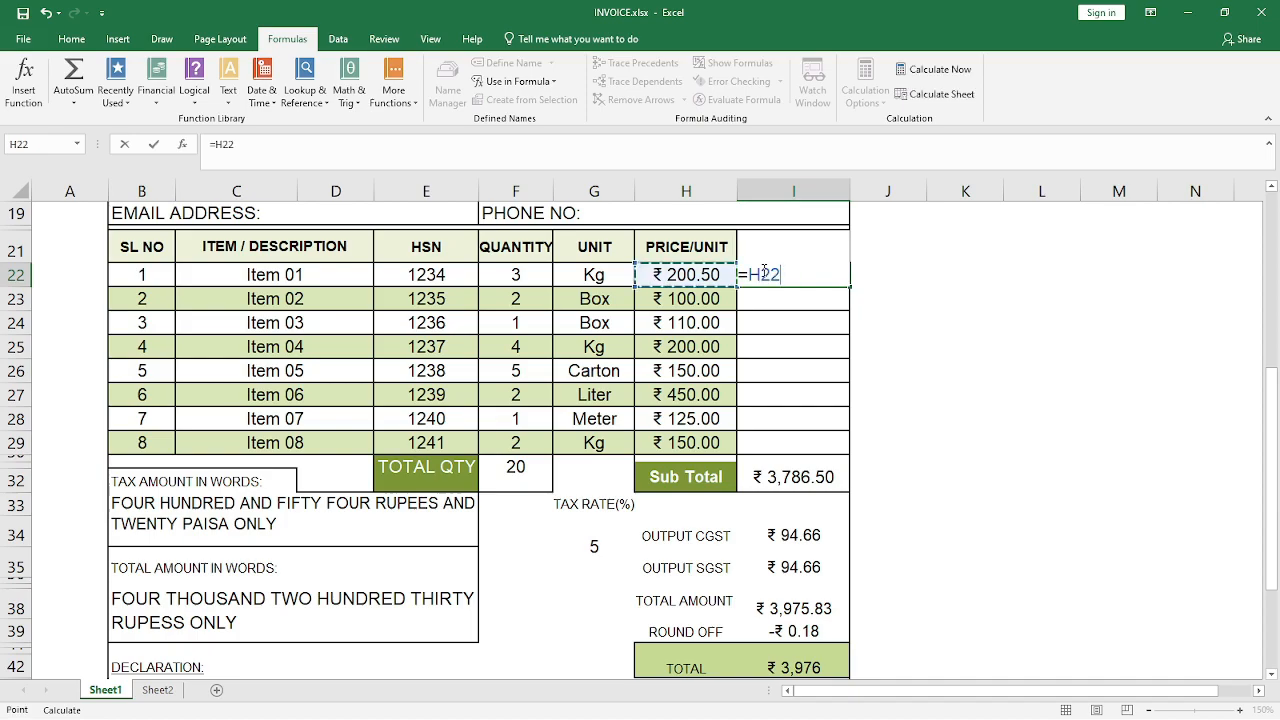
pyautogui.press('Left')
pyautogui.press('Left')
pyautogui.write('*')
pyautogui.press('Right')
pyautogui.press('Right')
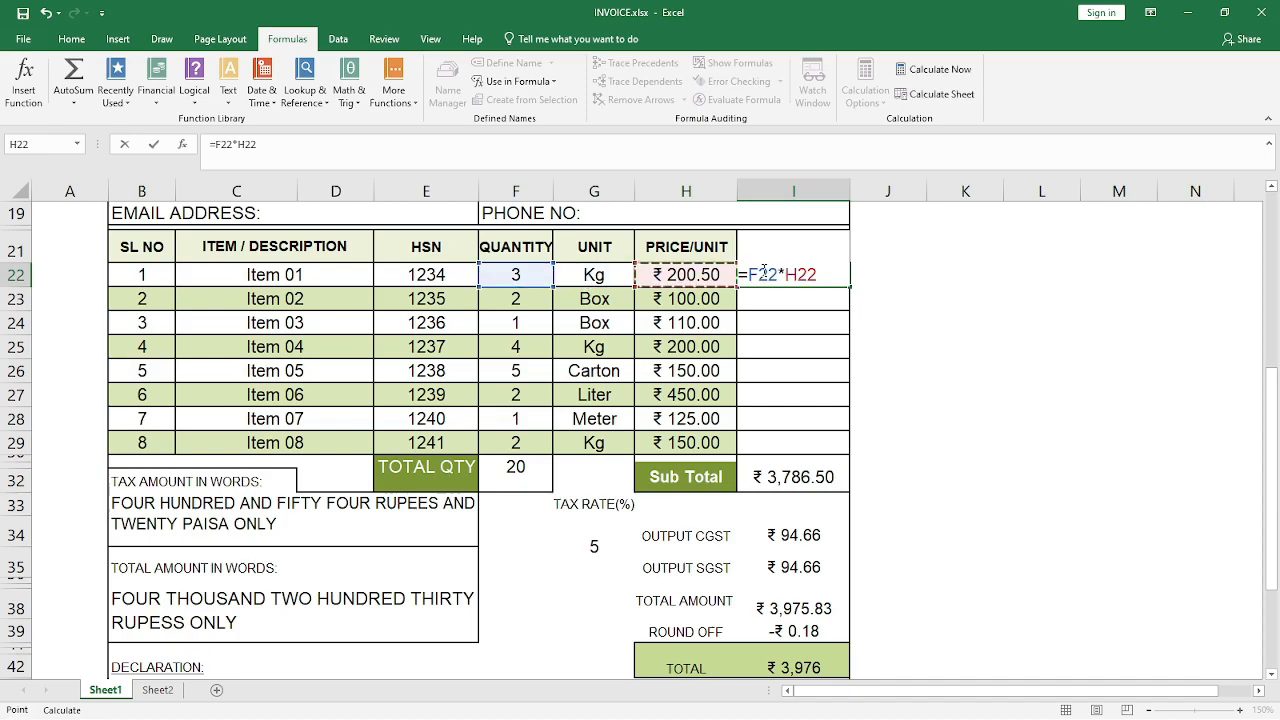
pyautogui.hotkey('ctrl', 'Return')
# Fill the amount formula from I22 down to I29
pyautogui.hotkey('shift', 'Down')
pyautogui.hotkey('shift', 'Down')
pyautogui.hotkey('shift', 'Down')
pyautogui.hotkey('shift', 'Down')
pyautogui.hotkey('shift', 'Down')
pyautogui.hotkey('shift', 'Down')
pyautogui.hotkey('shift', 'Down')
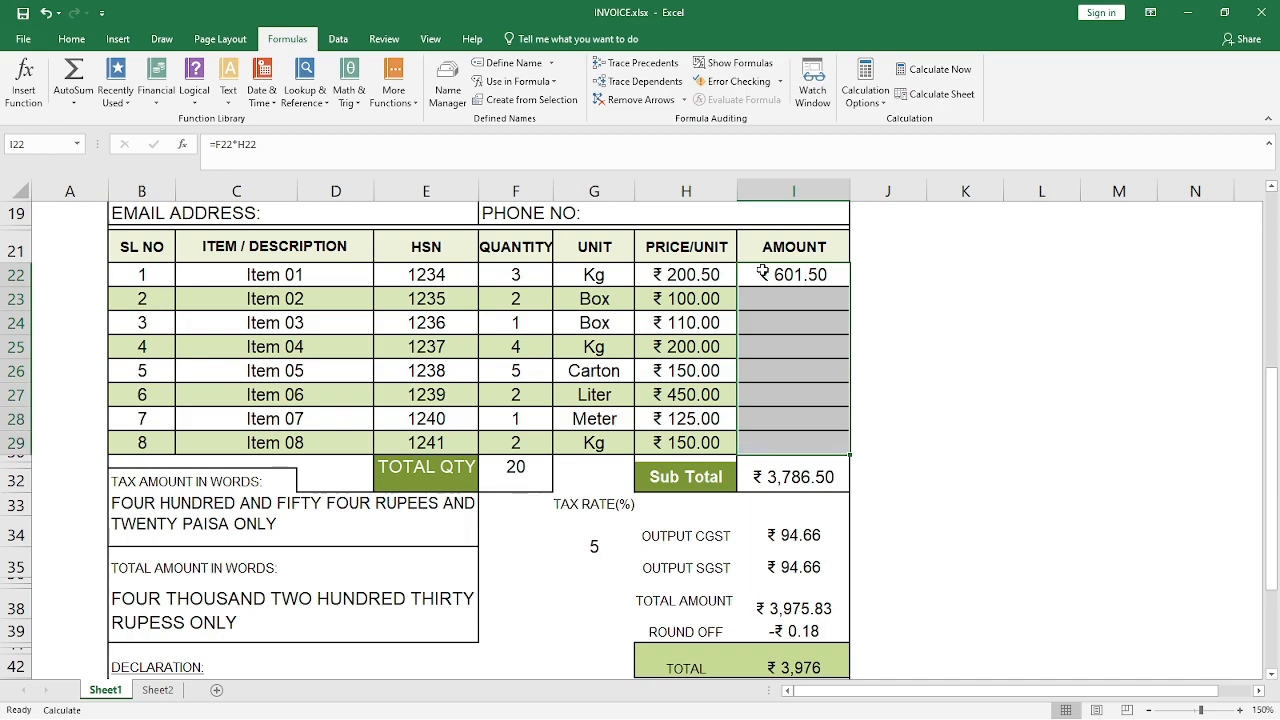
pyautogui.hotkey('ctrl', 'd')
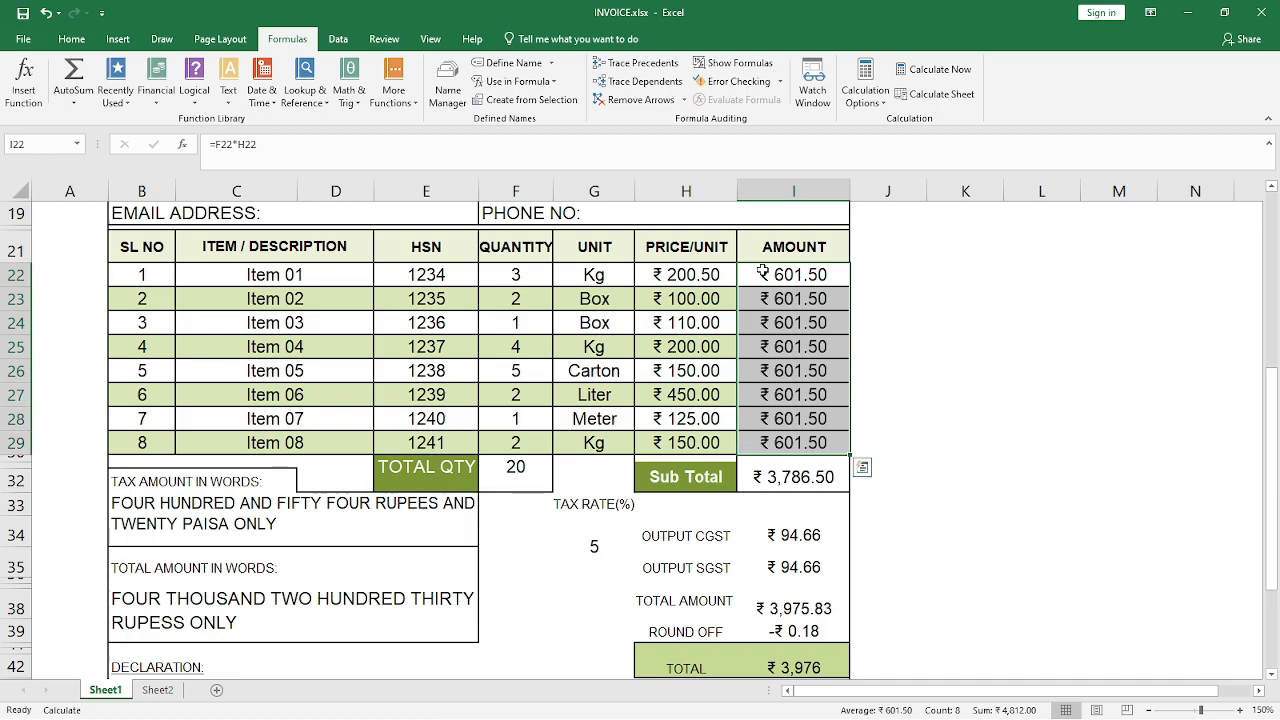
# Inspect the copied amount formulas in the rows of Items 01 to 04
pyautogui.press('Down')
pyautogui.press('Down')
pyautogui.press('Down')
pyautogui.press('Down')
pyautogui.press('Down')
pyautogui.press('Down')
pyautogui.press('Down')
pyautogui.press('Down')
pyautogui.press('Down')
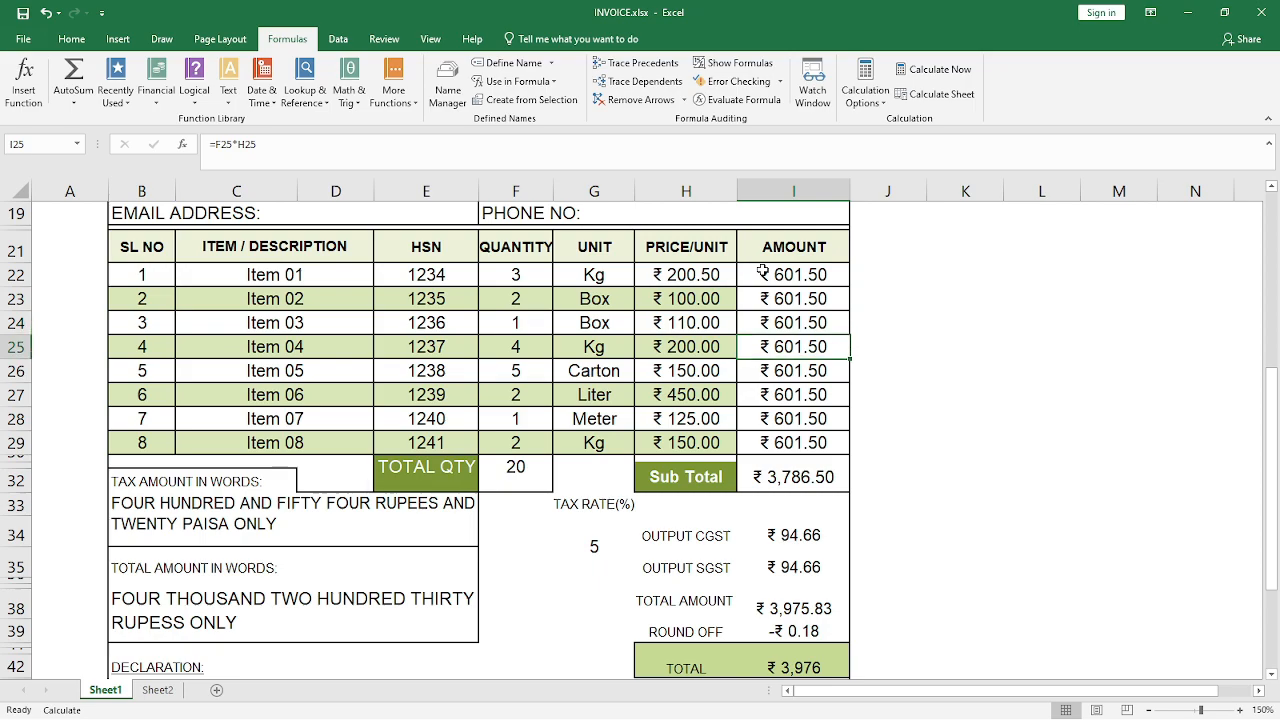
pyautogui.press('Up')
pyautogui.press('Up')
pyautogui.press('Up')
pyautogui.press('Up')
pyautogui.press('Up')
pyautogui.press('Up')
pyautogui.press('Up')
pyautogui.press('Up')
pyautogui.press('Up')
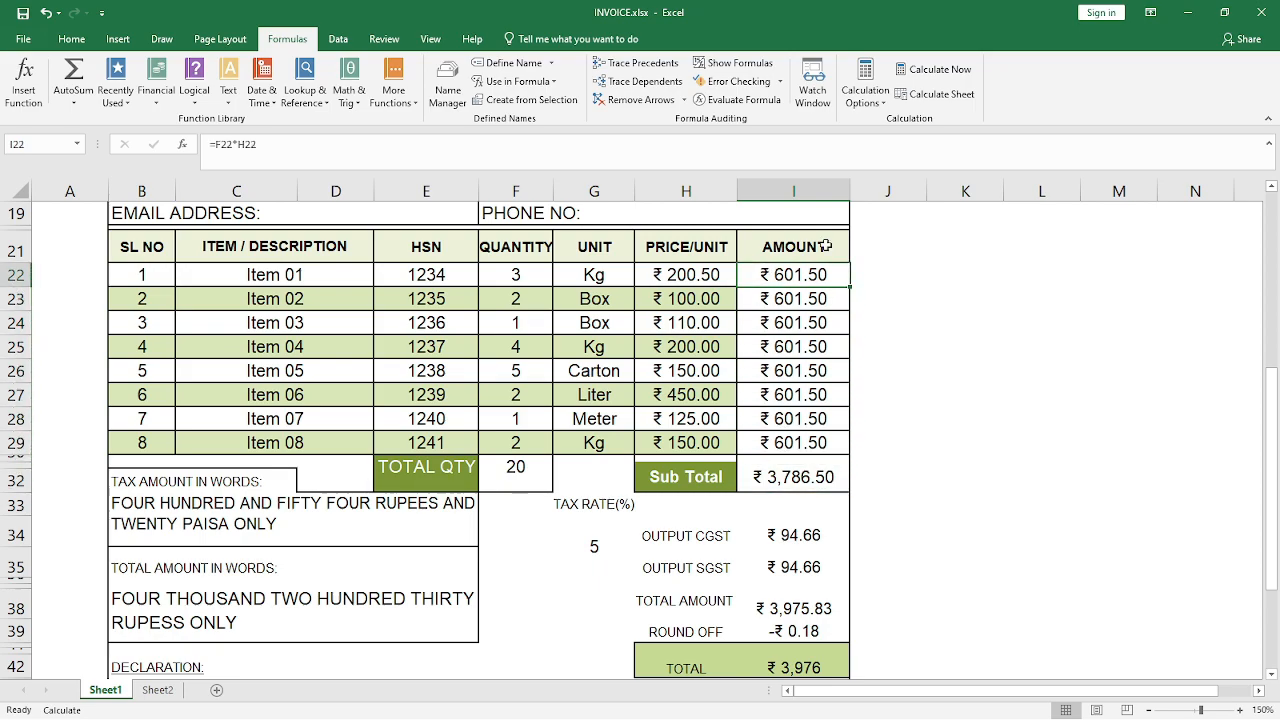
# Recalculate the entire workbook with Calculate Now, comparing the results on Sheet2 and Sheet1
pyautogui.click(157, 690)
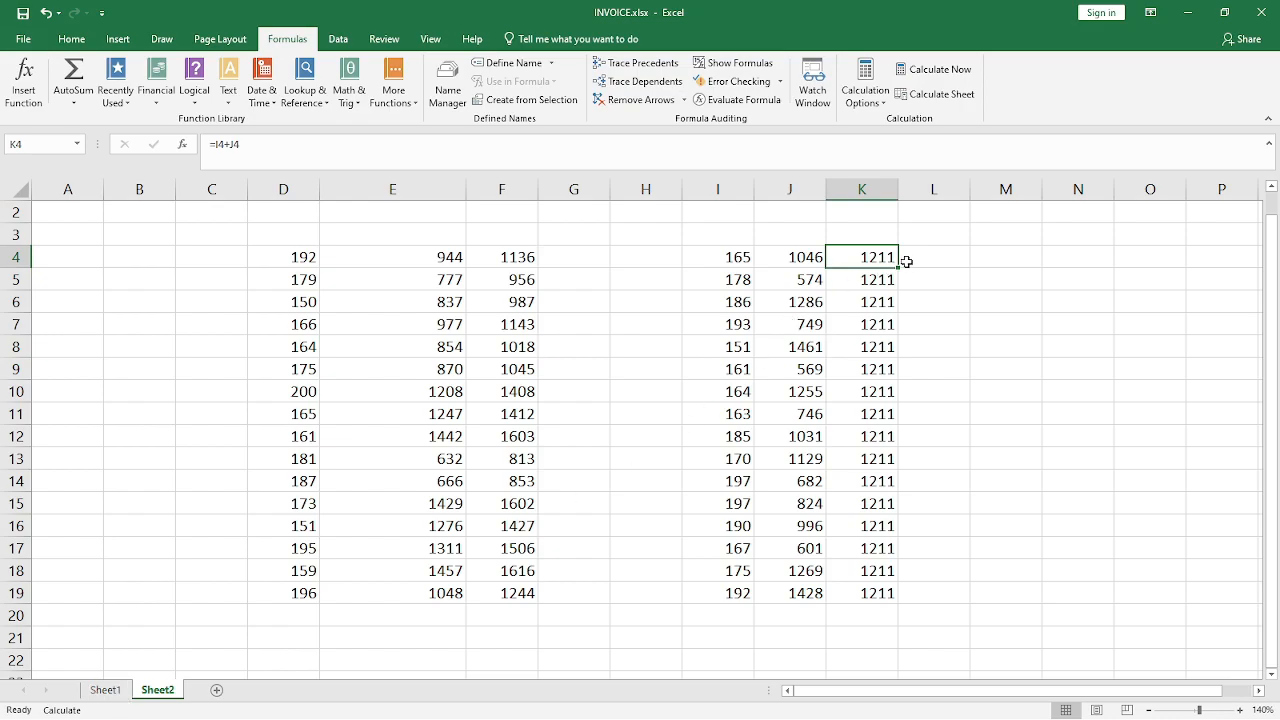
pyautogui.click(105, 690)
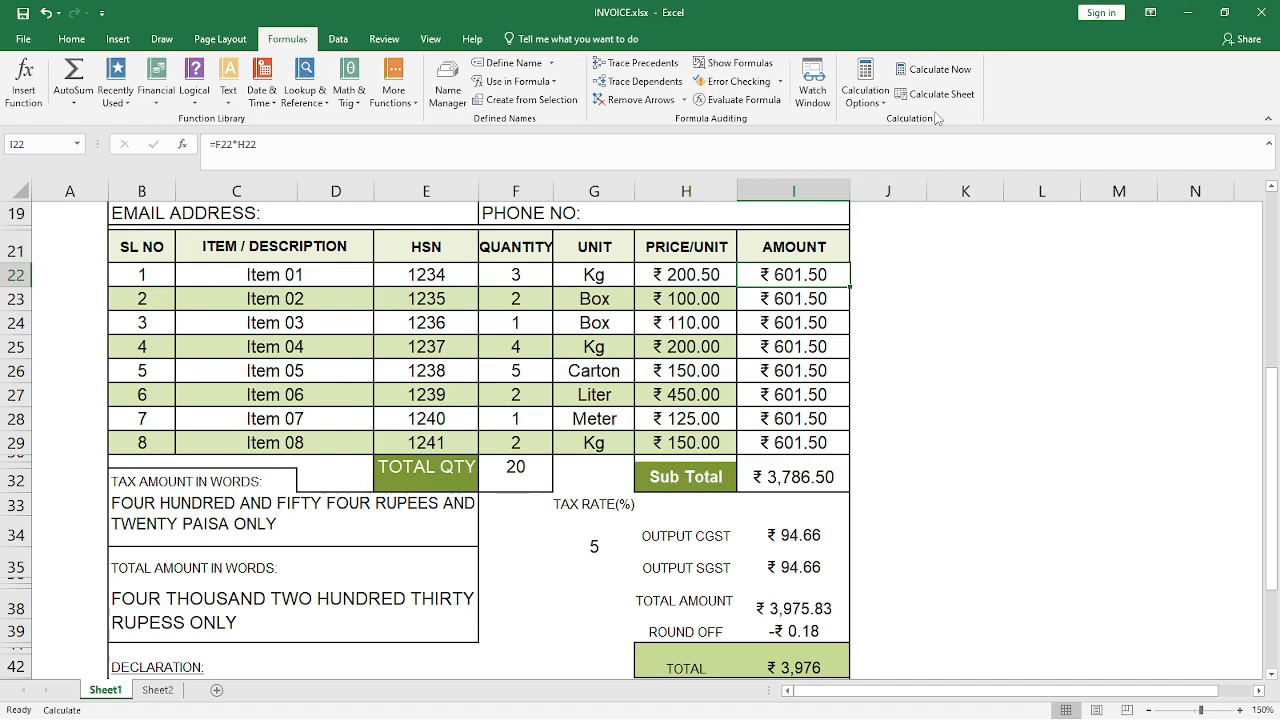
pyautogui.click(950, 72)
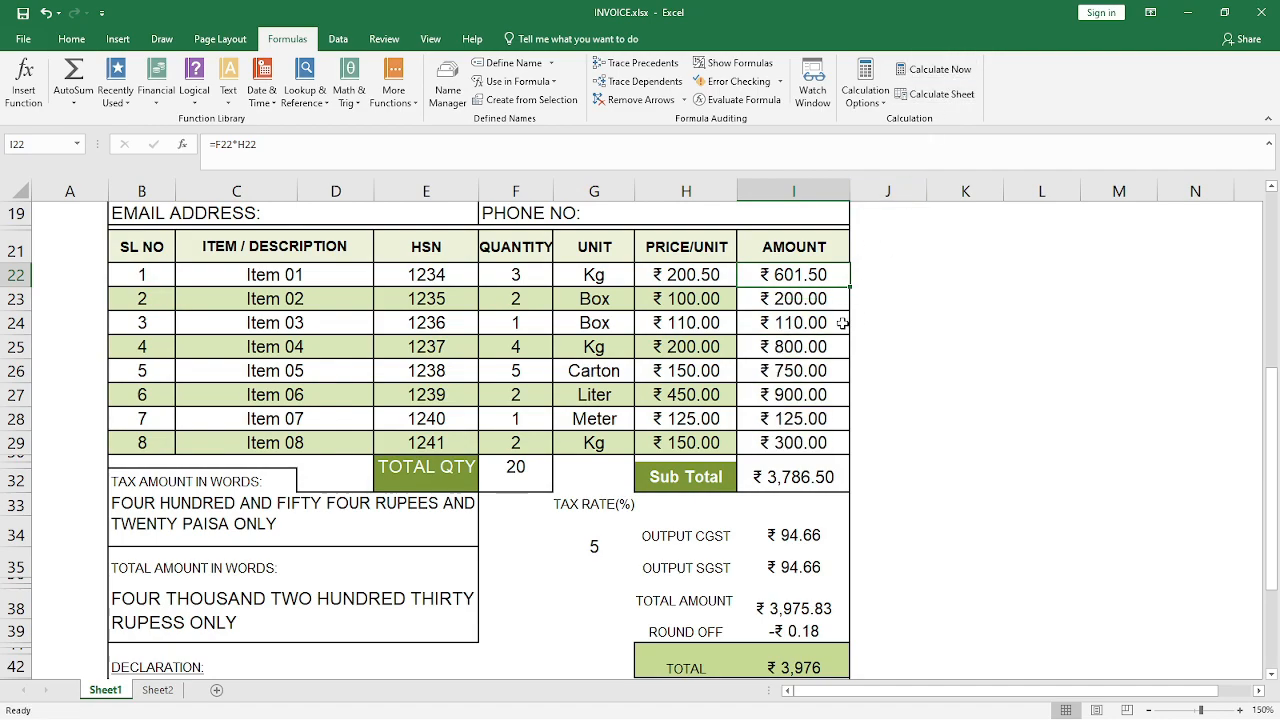
pyautogui.click(160, 692)
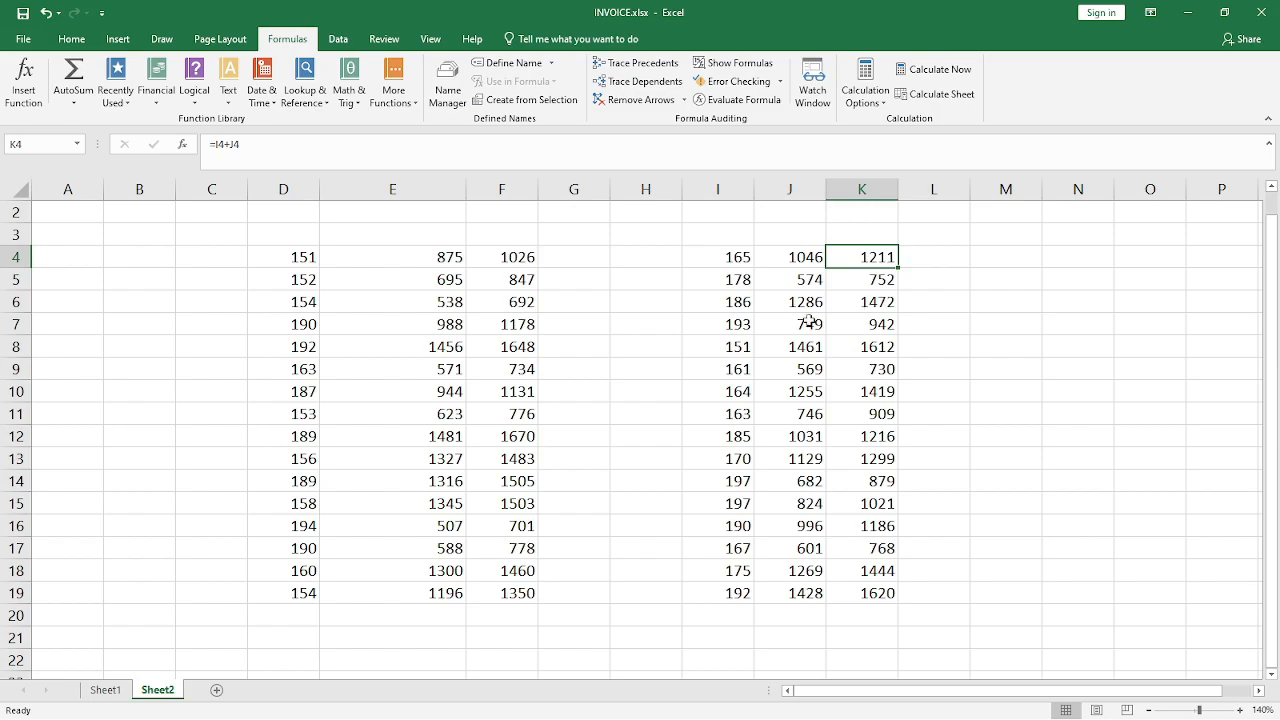
pyautogui.click(110, 690)
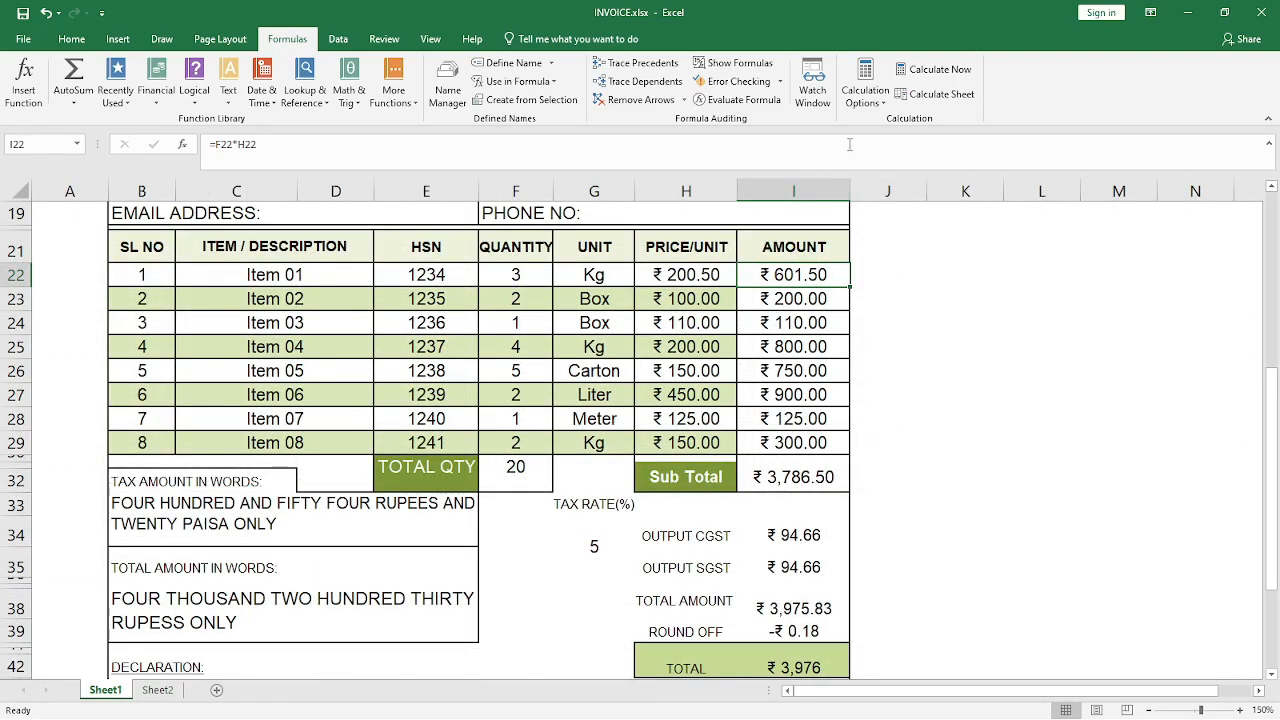
# Review the available calculation modes and the Calculate Now and Calculate Sheet commands
pyautogui.click(884, 106)
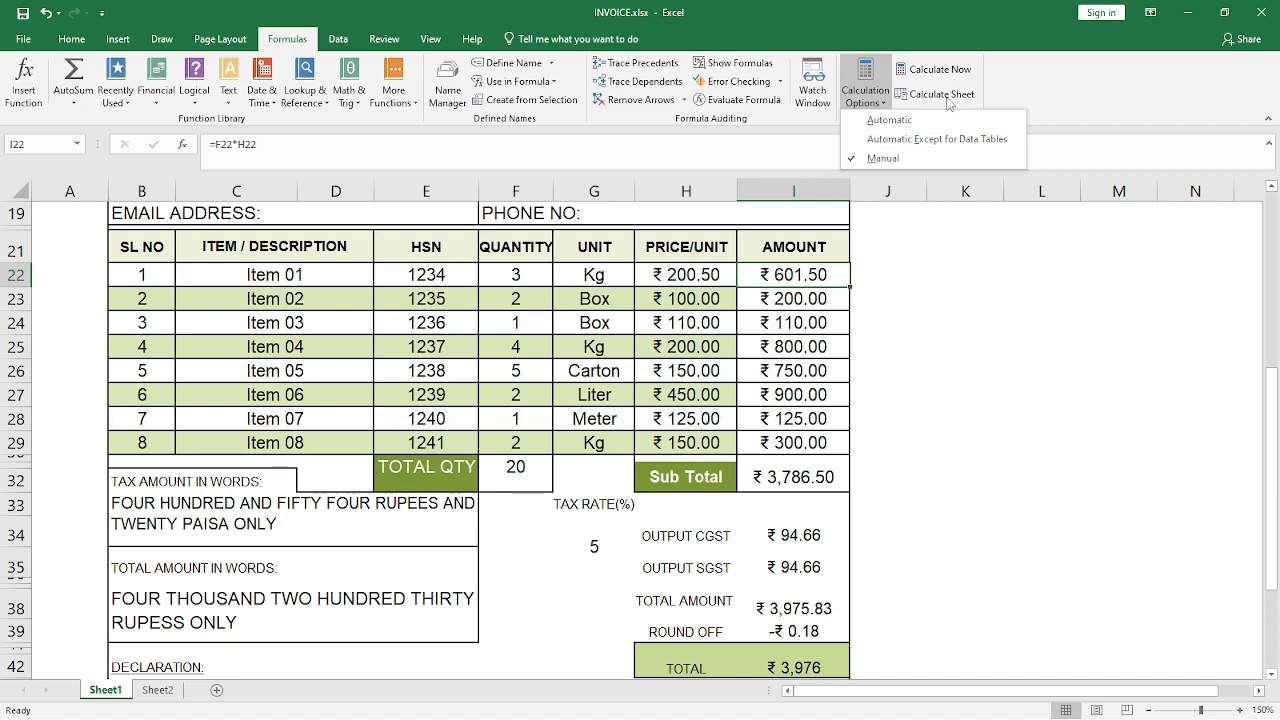
pyautogui.click(898, 324)
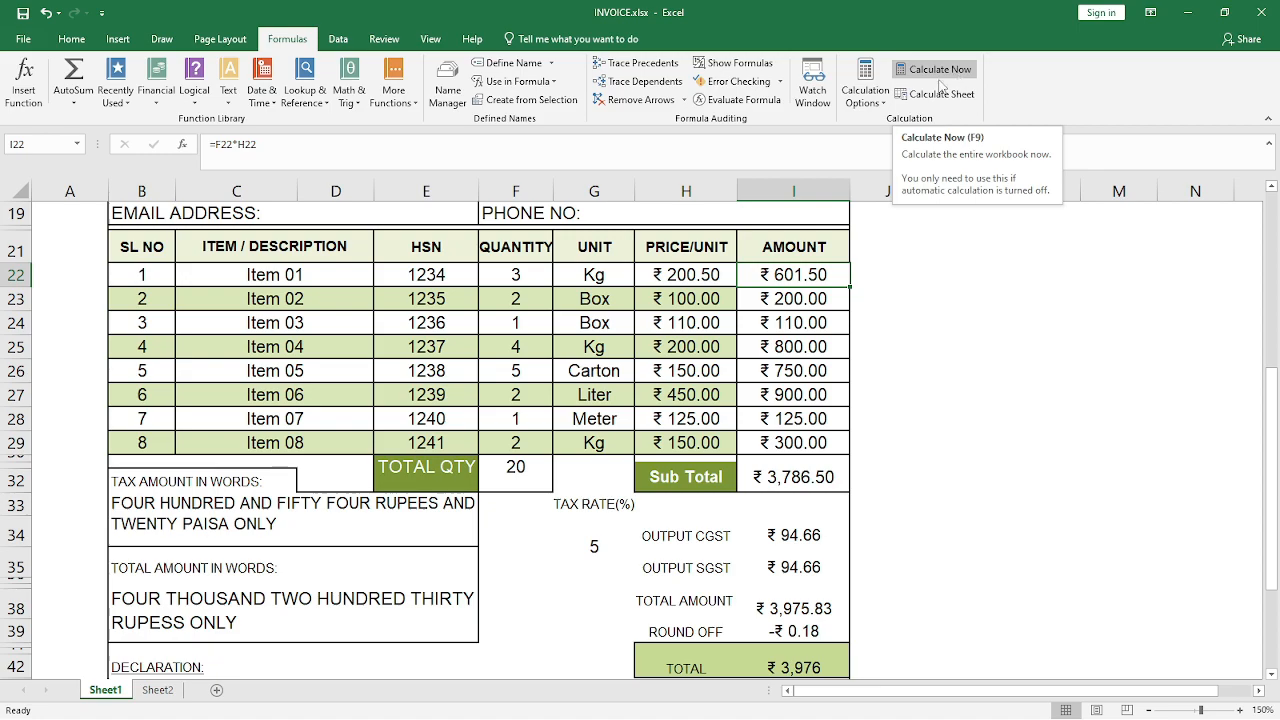
pyautogui.click(865, 88)
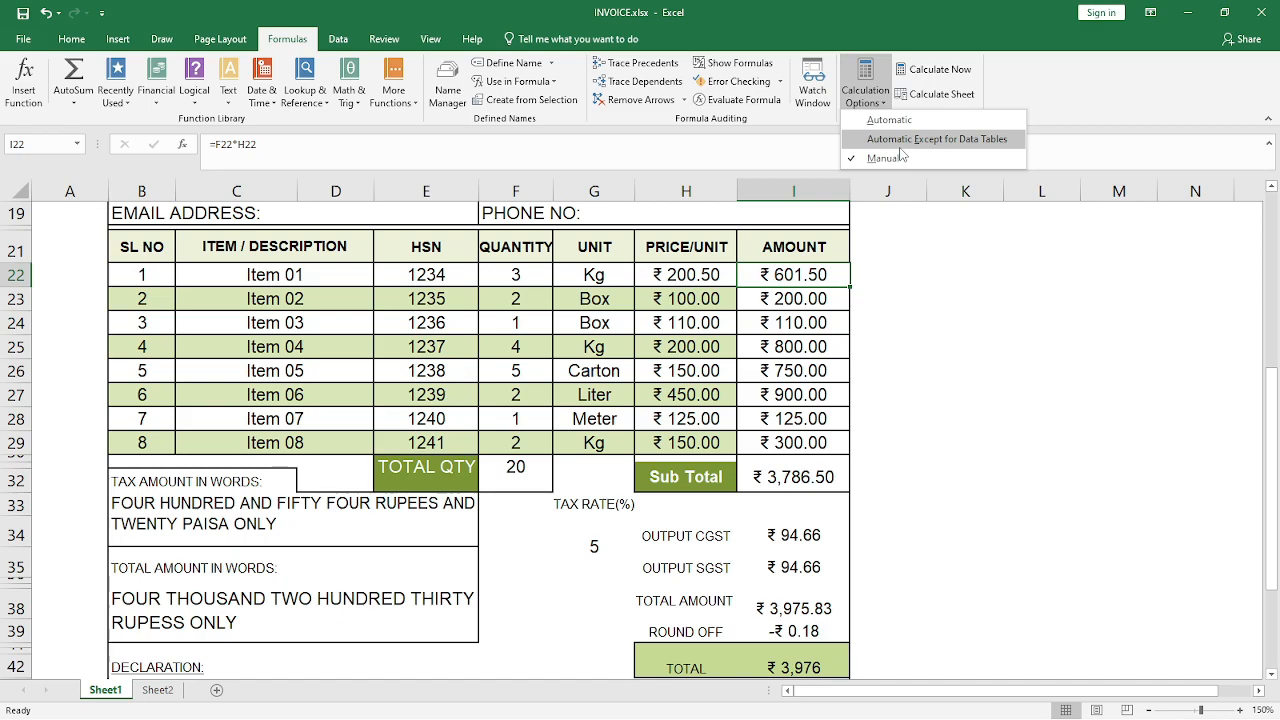
pyautogui.click(909, 375)
pyautogui.click(868, 100)
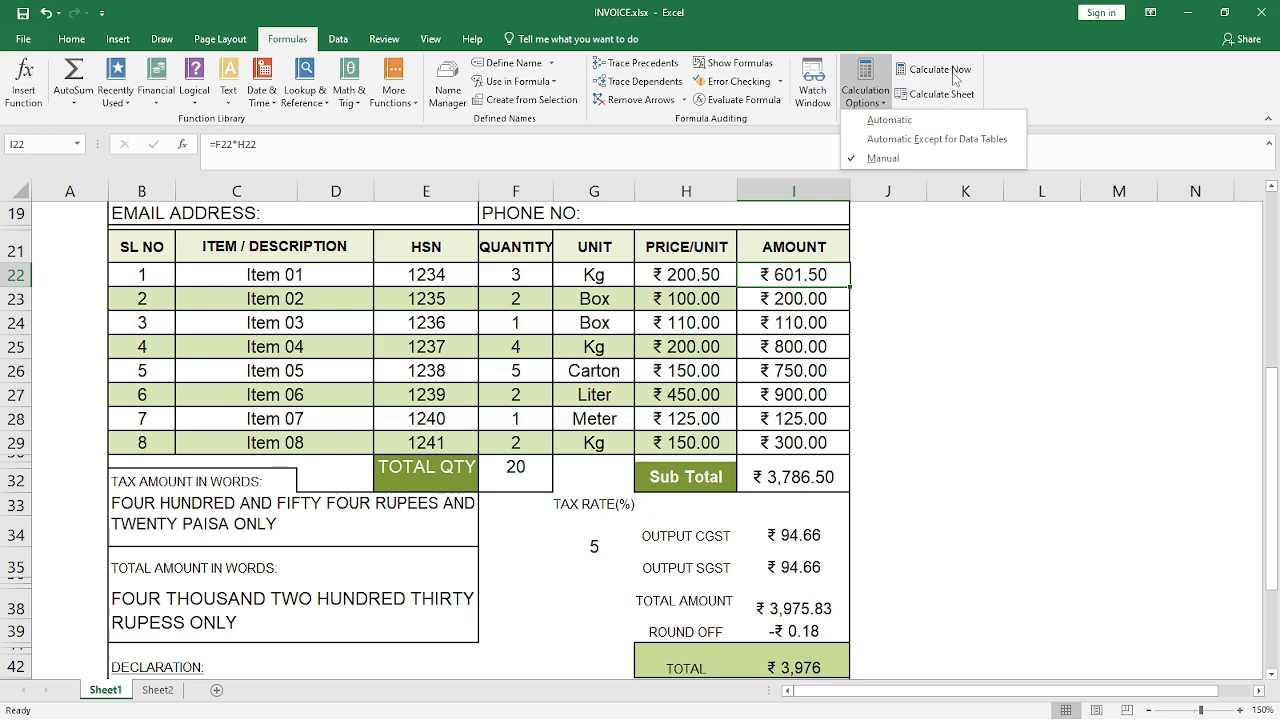
pyautogui.click(875, 256)
pyautogui.click(877, 254)
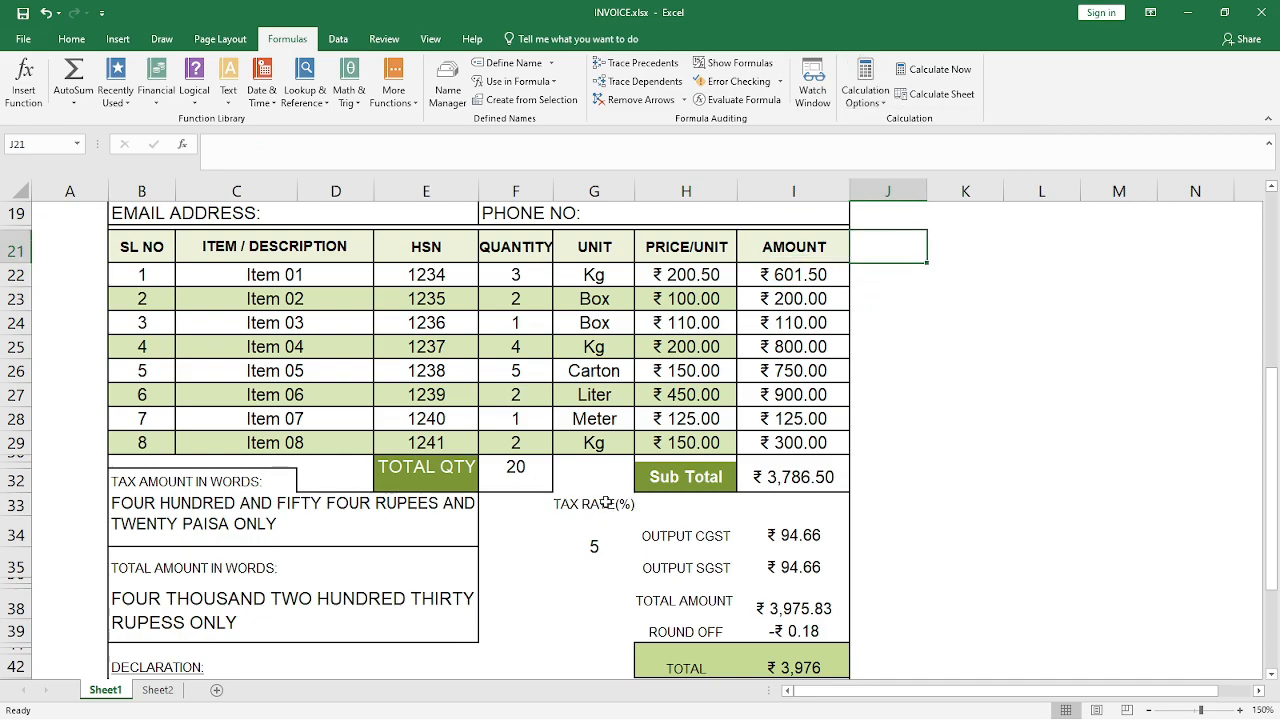
# Clear the item amounts in I22:I29 again
pyautogui.click(922, 412)
pyautogui.moveTo(780, 274); pyautogui.dragTo(795, 444)
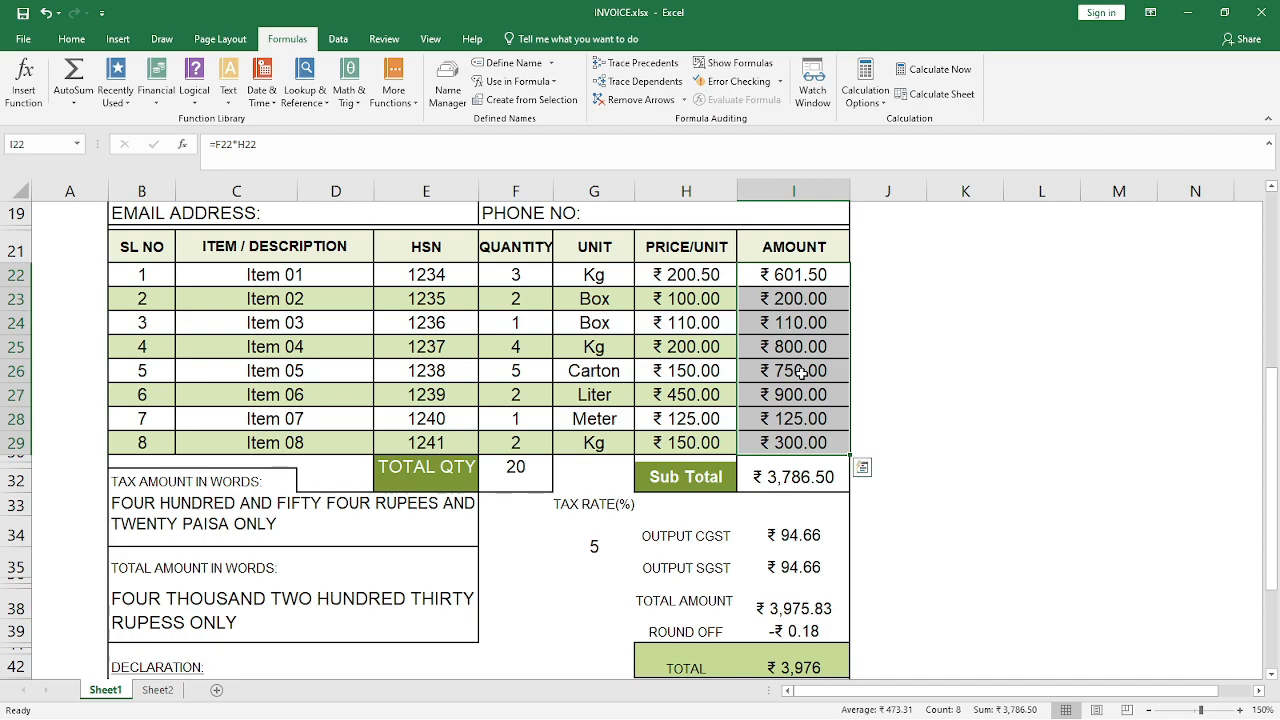
pyautogui.press('Delete')
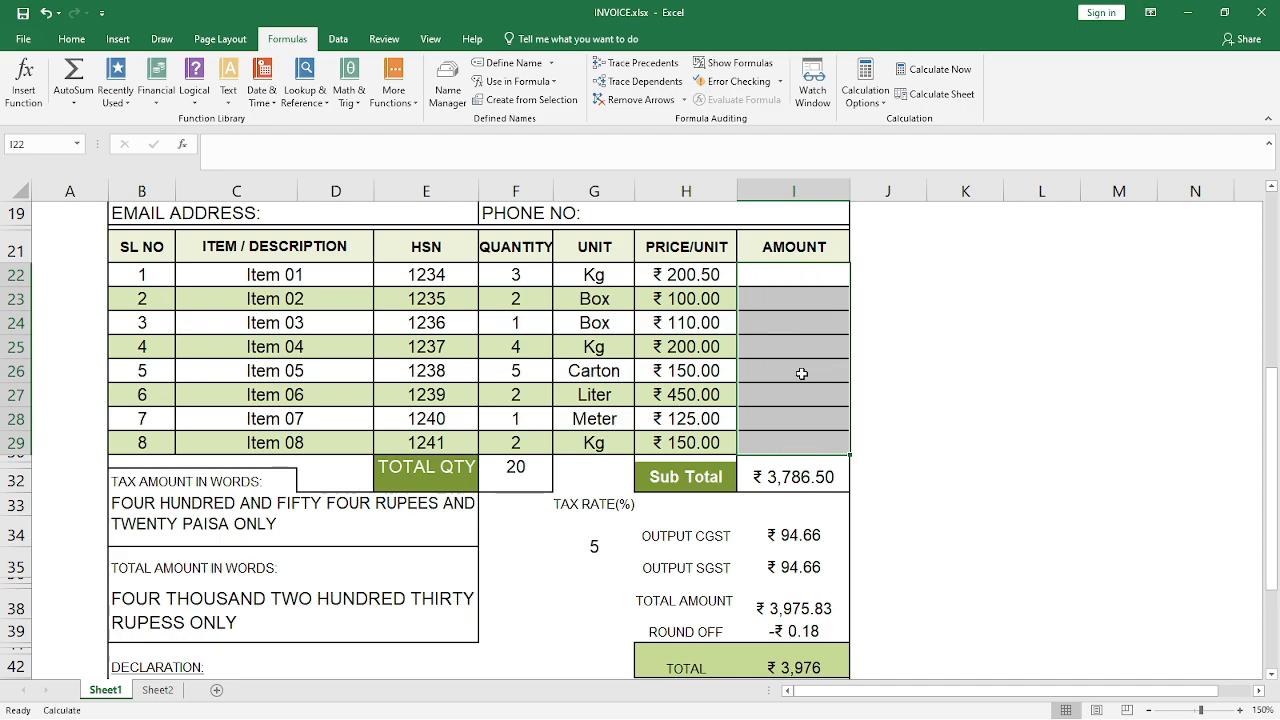
# Enter =F22*H22 in I22 and fill it down the amount column for all items
pyautogui.click(786, 276)
pyautogui.write('=')
pyautogui.press('Left')
pyautogui.press('Left')
pyautogui.press('Left')
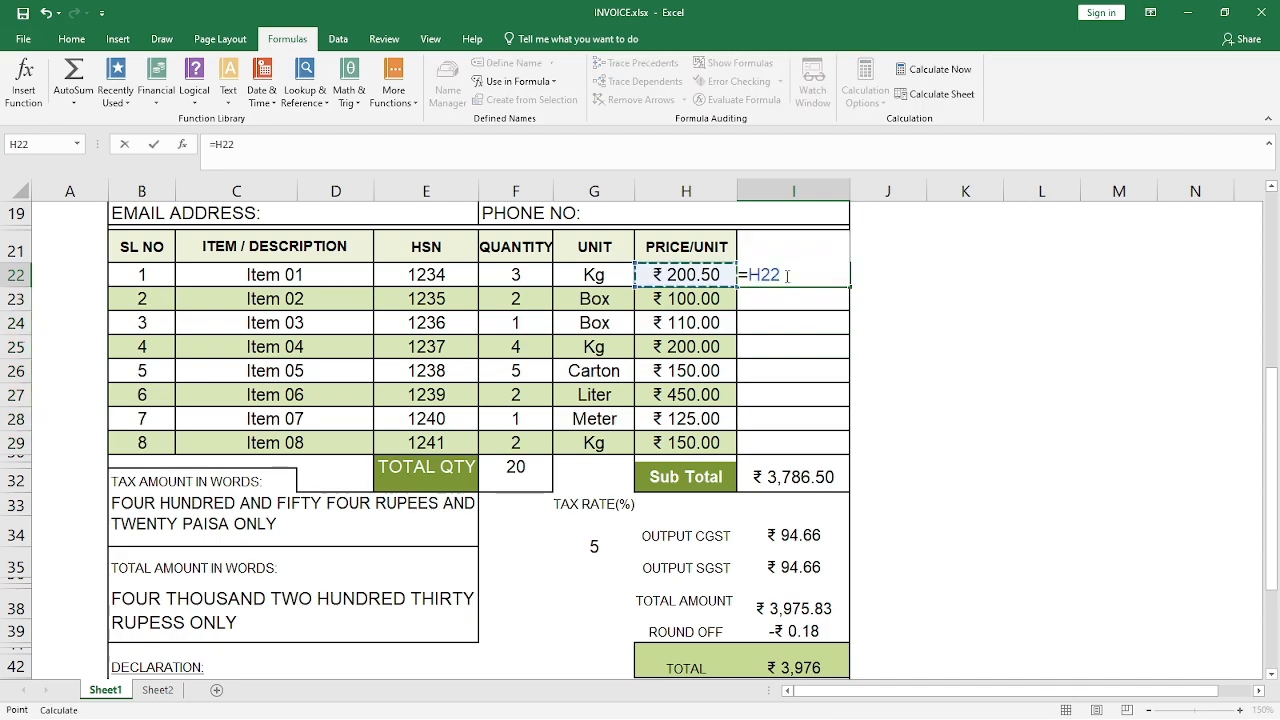
pyautogui.write('*')
pyautogui.press('Left')
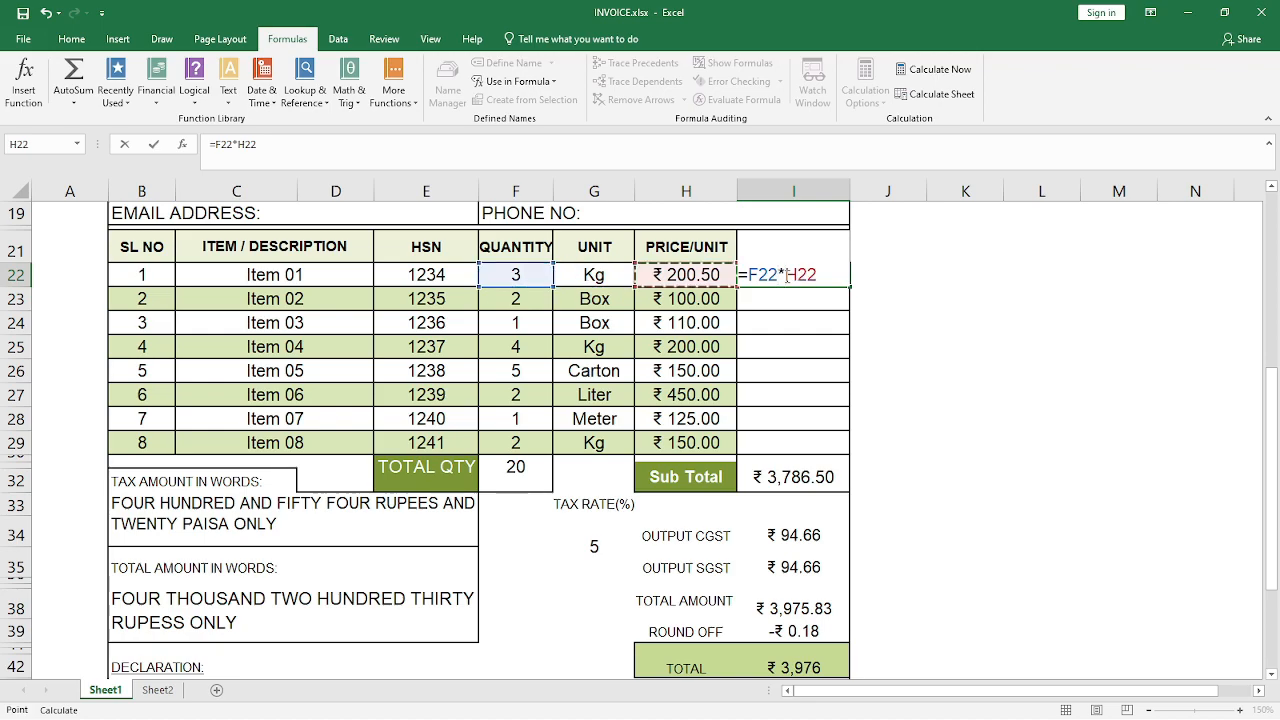
pyautogui.hotkey('ctrl', 'Return')
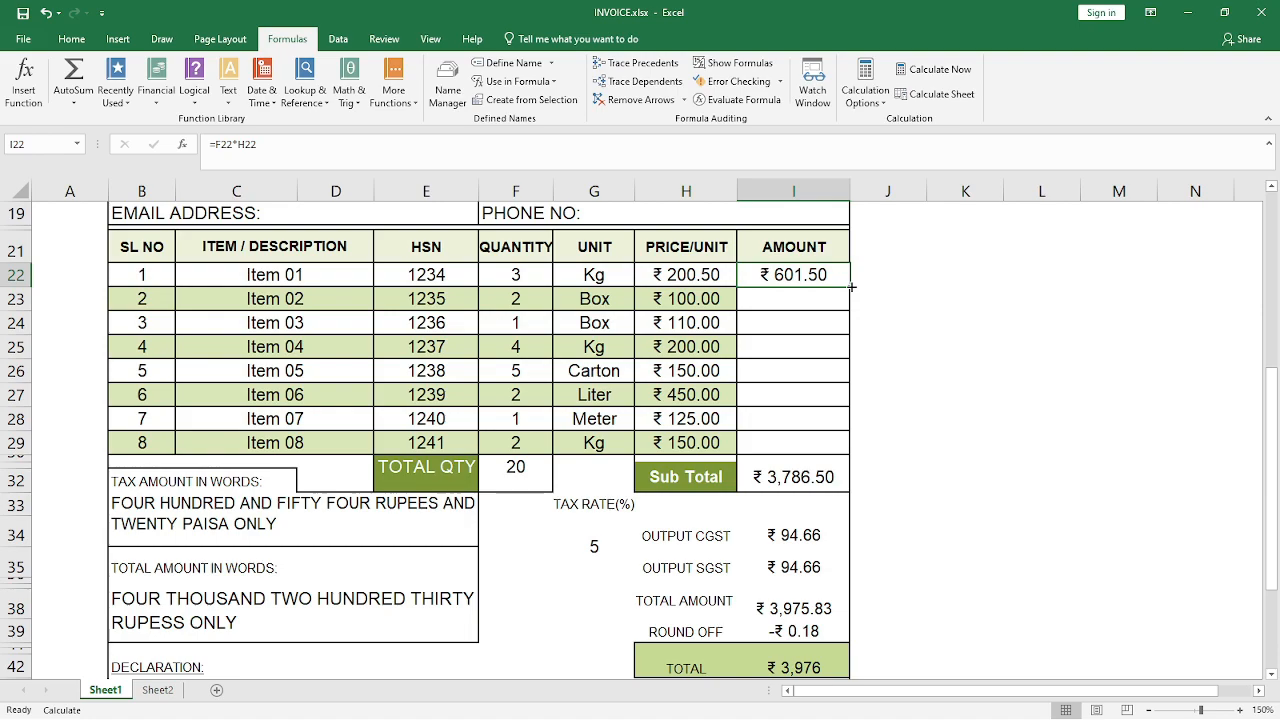
pyautogui.doubleClick(851, 287)
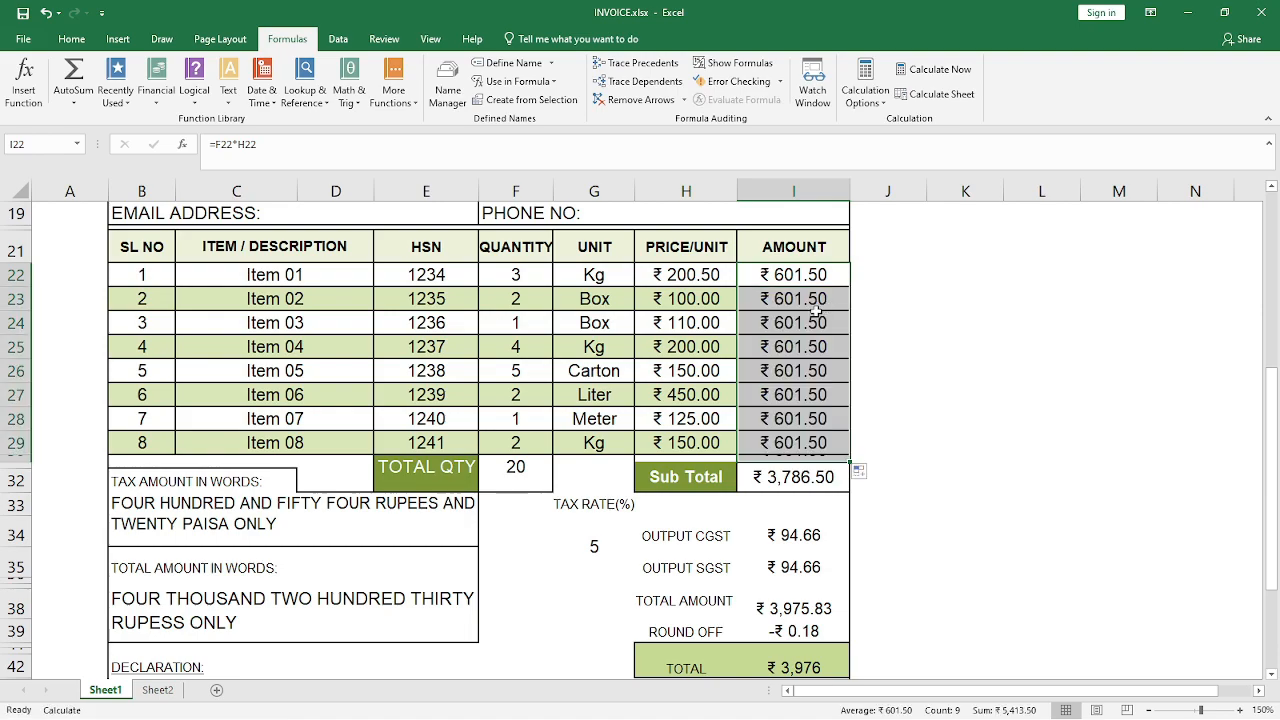
# Recalculate only the invoice sheet with Calculate Sheet and check the values on Sheet2
pyautogui.click(938, 94)
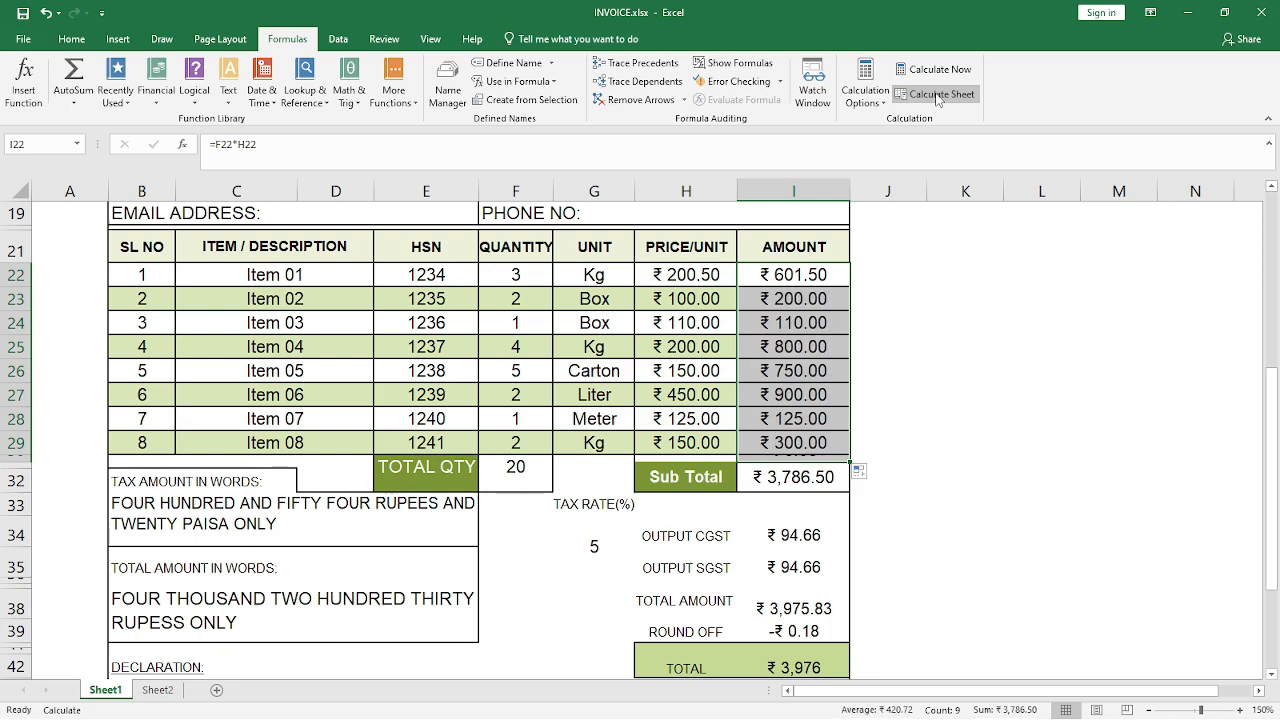
pyautogui.click(157, 690)
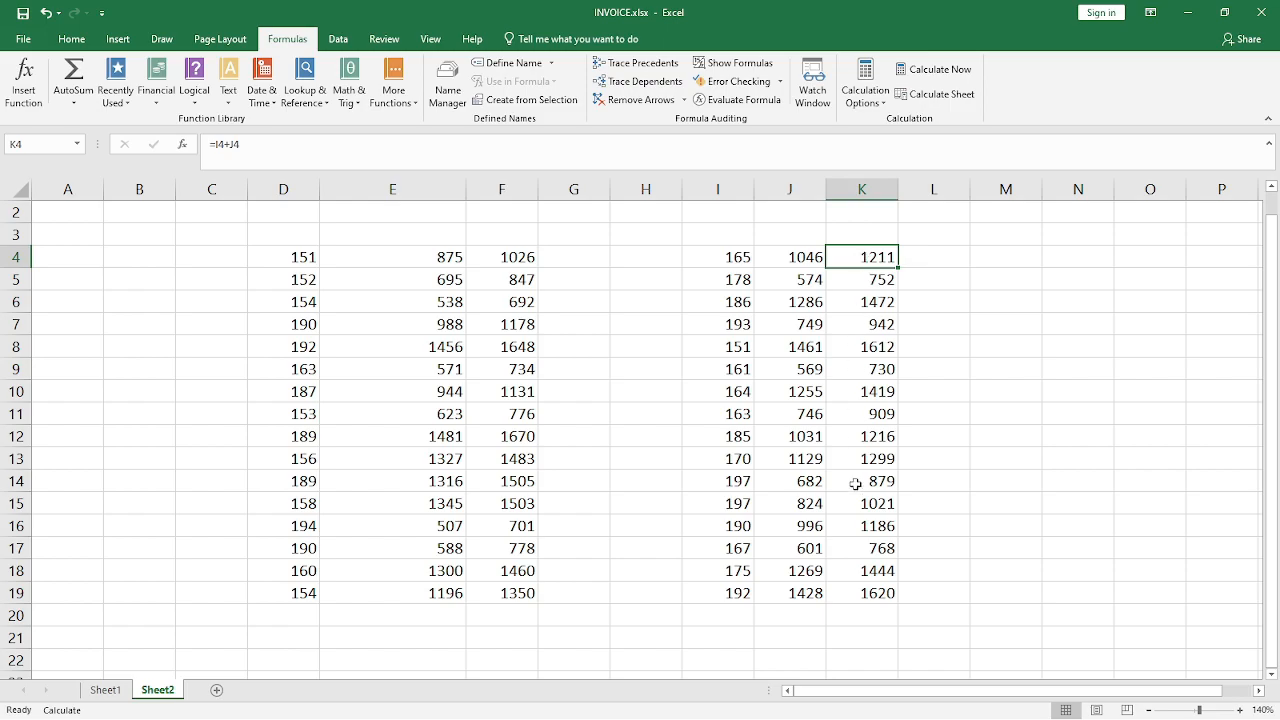
pyautogui.click(118, 690)
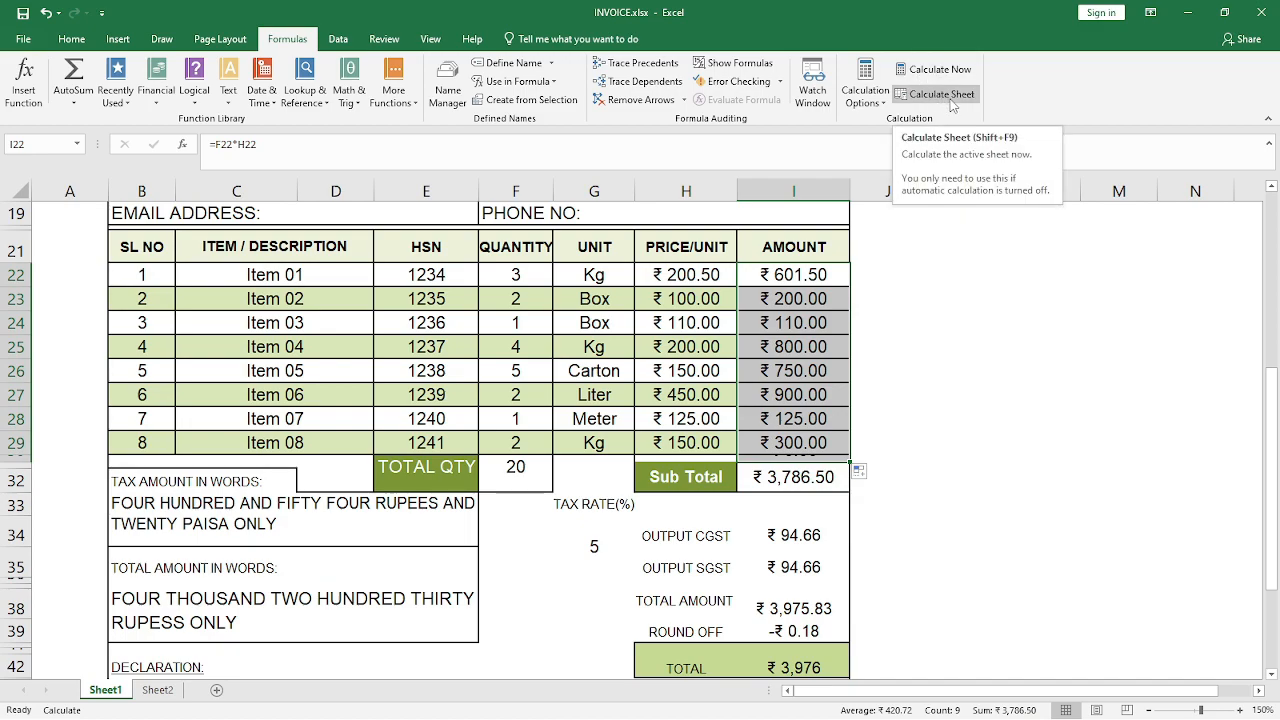
# Set the workbook's calculation mode to Automatic
pyautogui.click(864, 92)
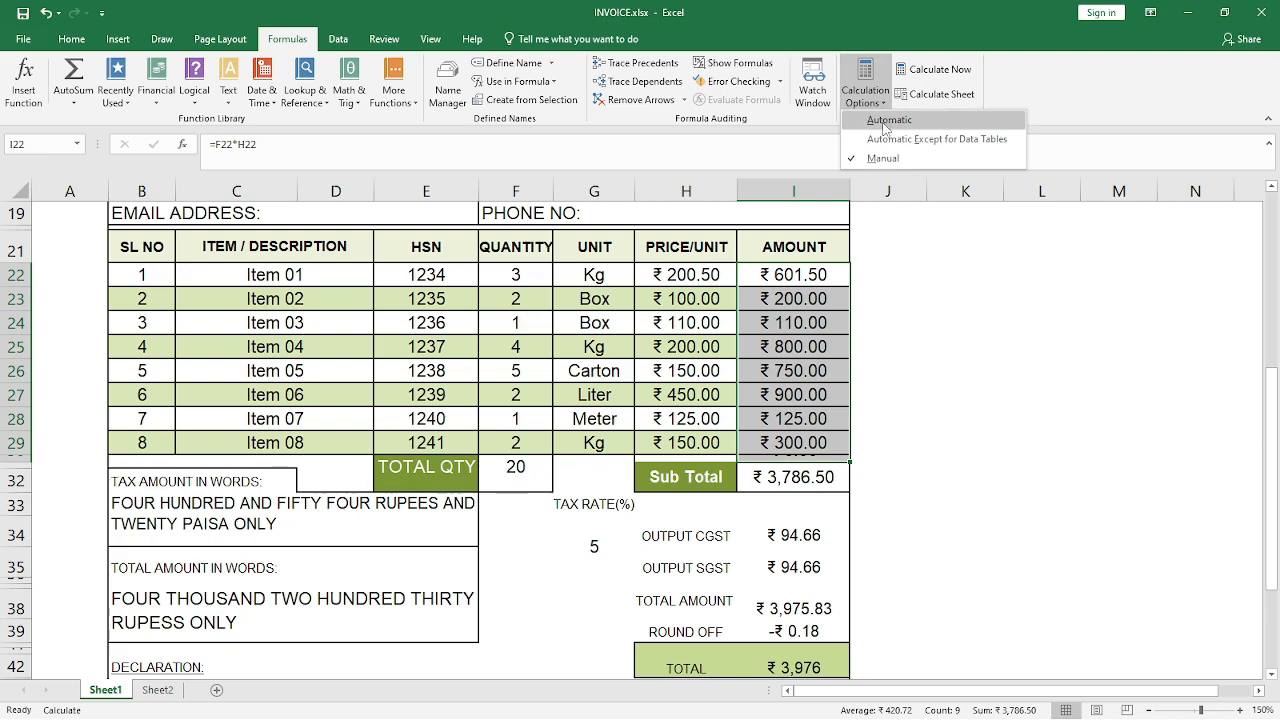
pyautogui.click(884, 122)
pyautogui.click(896, 276)
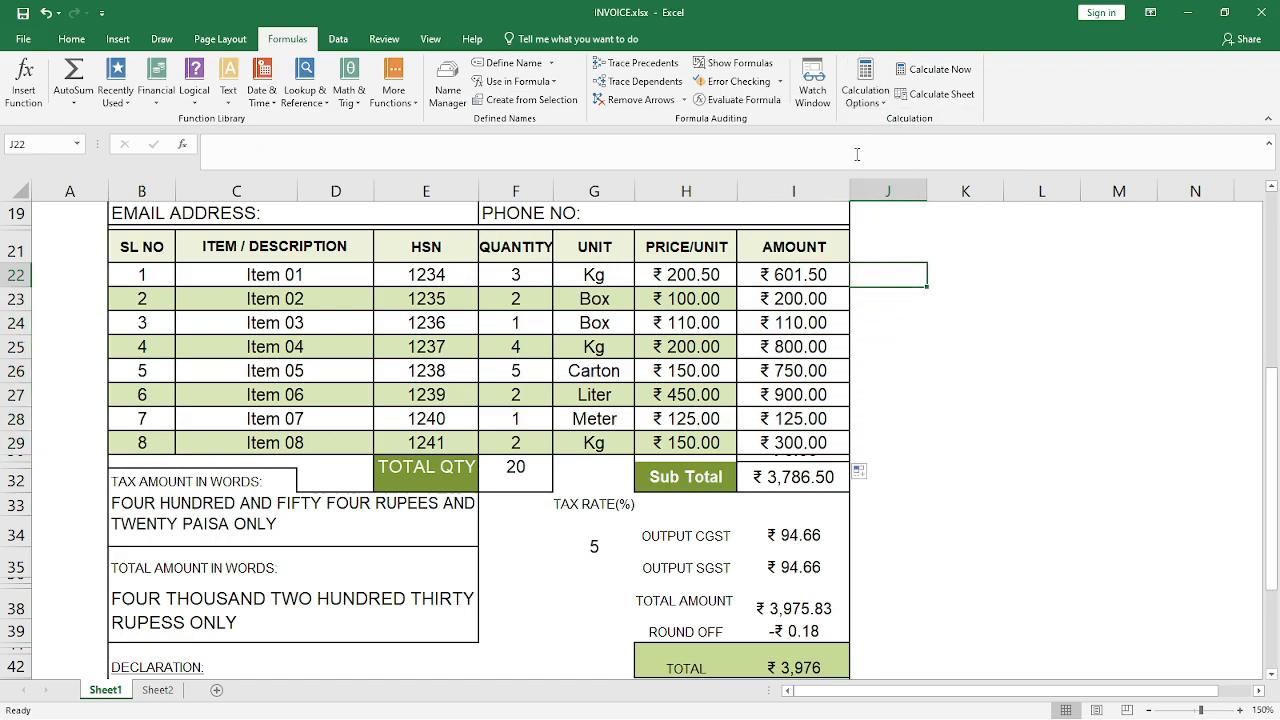
# Check the active calculation mode and look over the Data commands
pyautogui.click(866, 90)
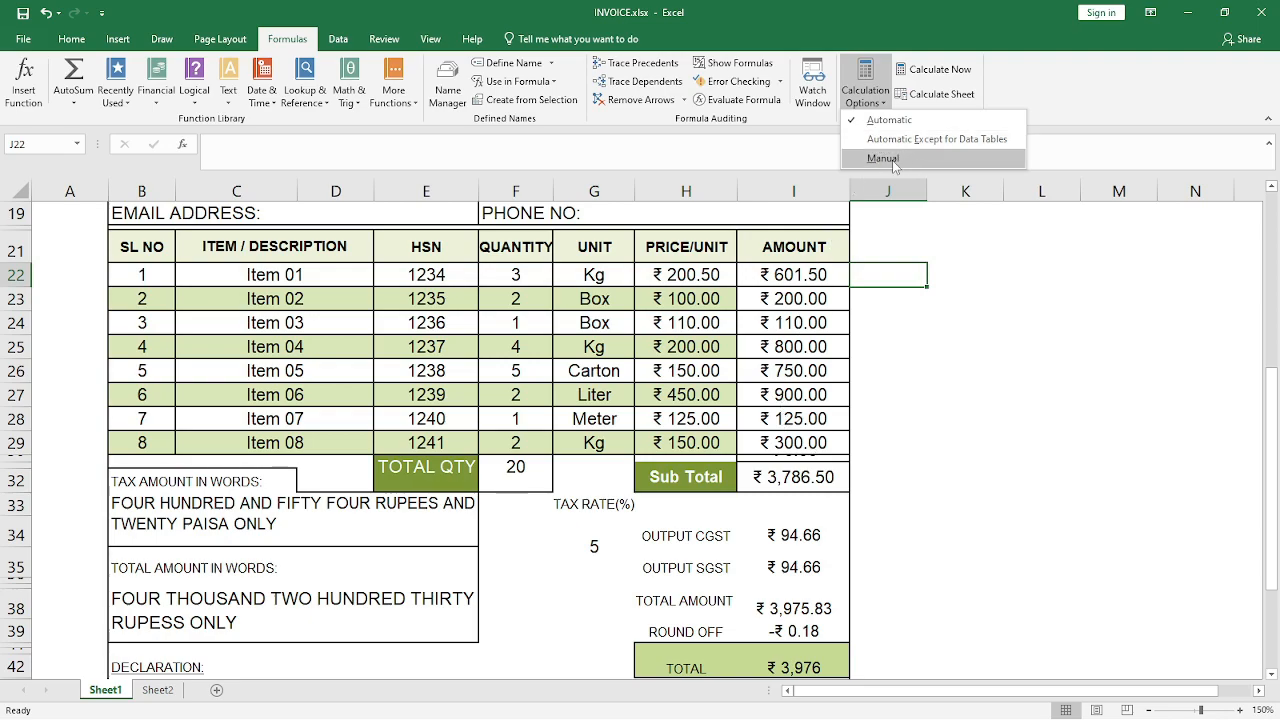
pyautogui.click(911, 309)
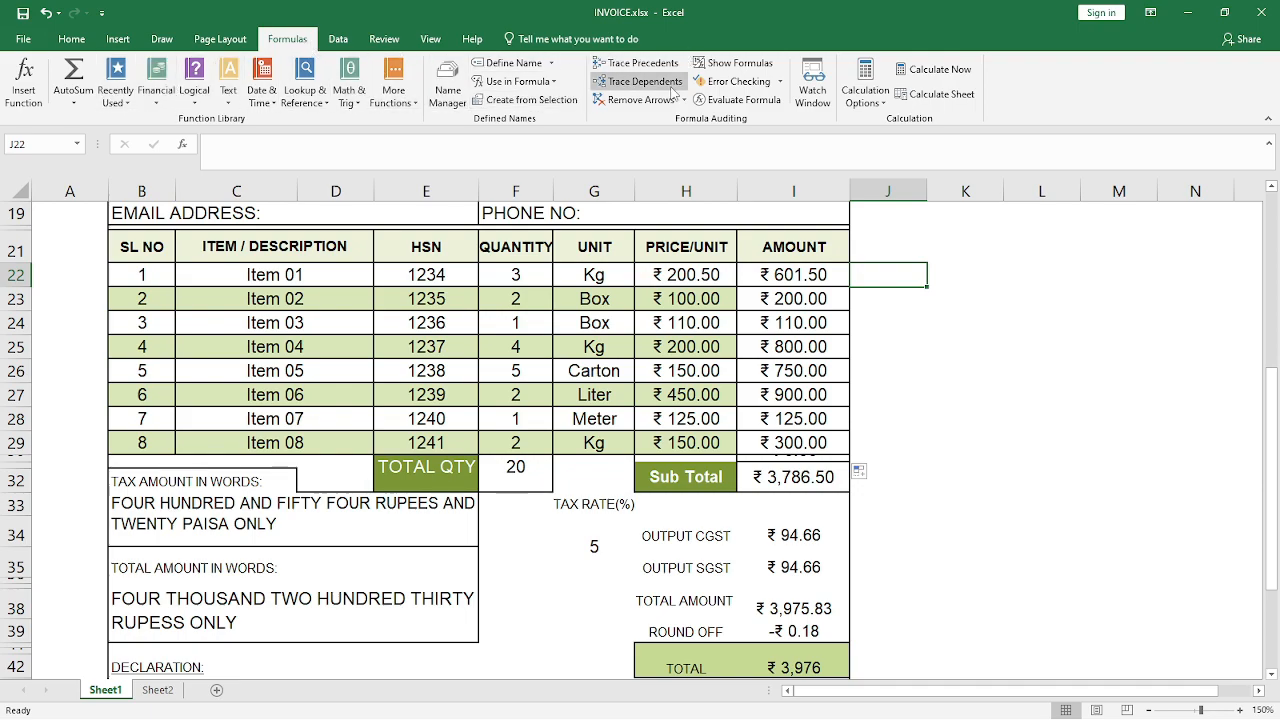
pyautogui.click(338, 38)
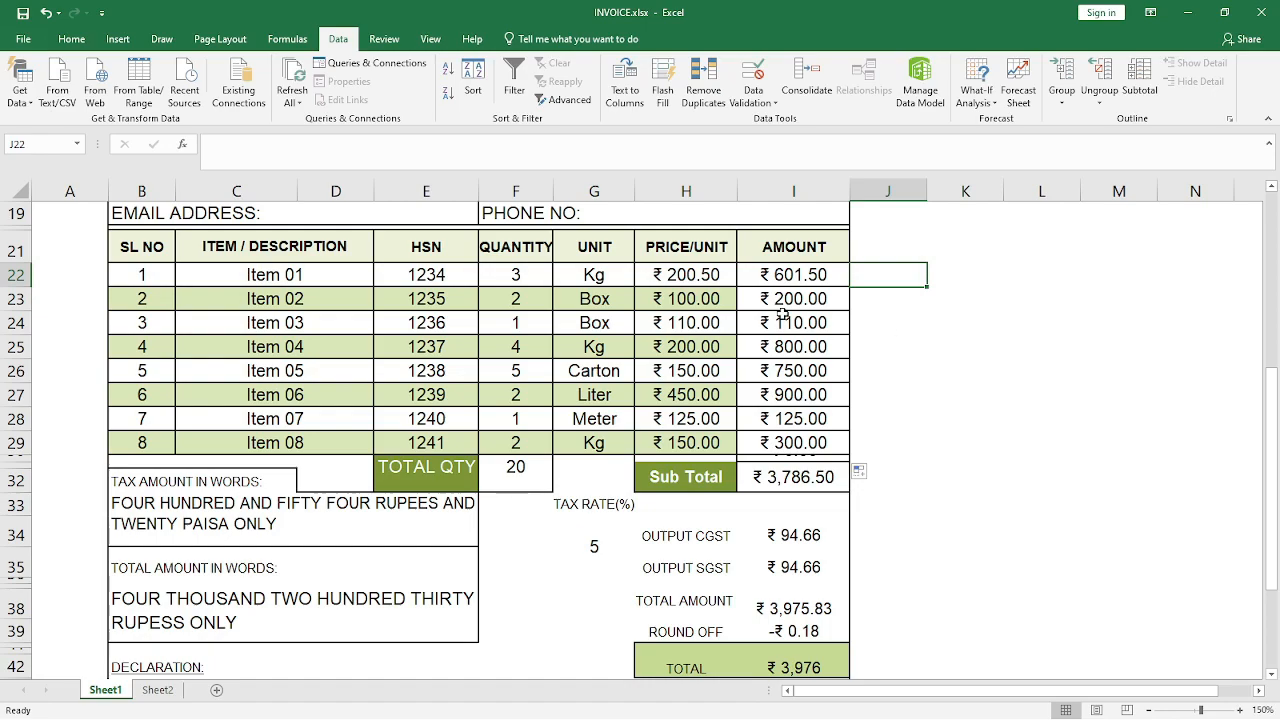
pyautogui.click(79, 290)
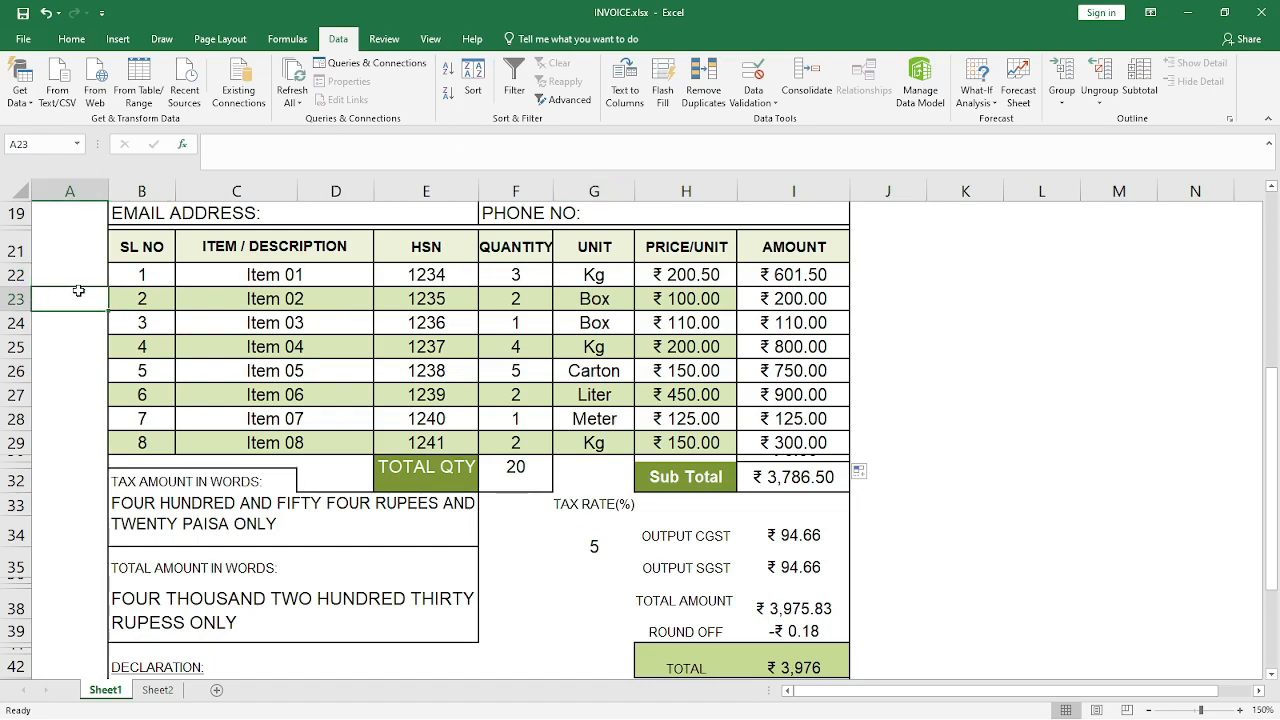